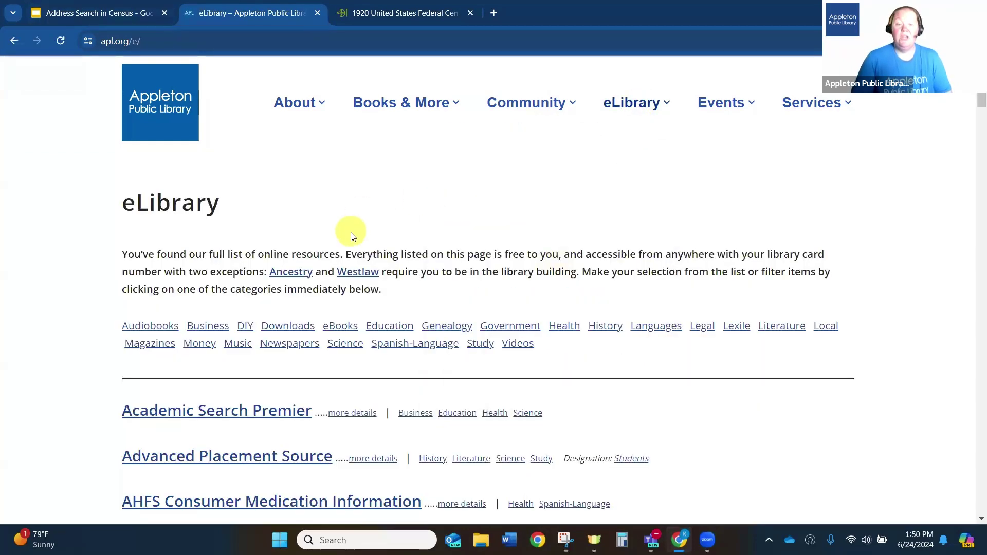
- From the library's Genealogy resources, open HeritageQuest Online and its 1900 census search form
click(457, 329)
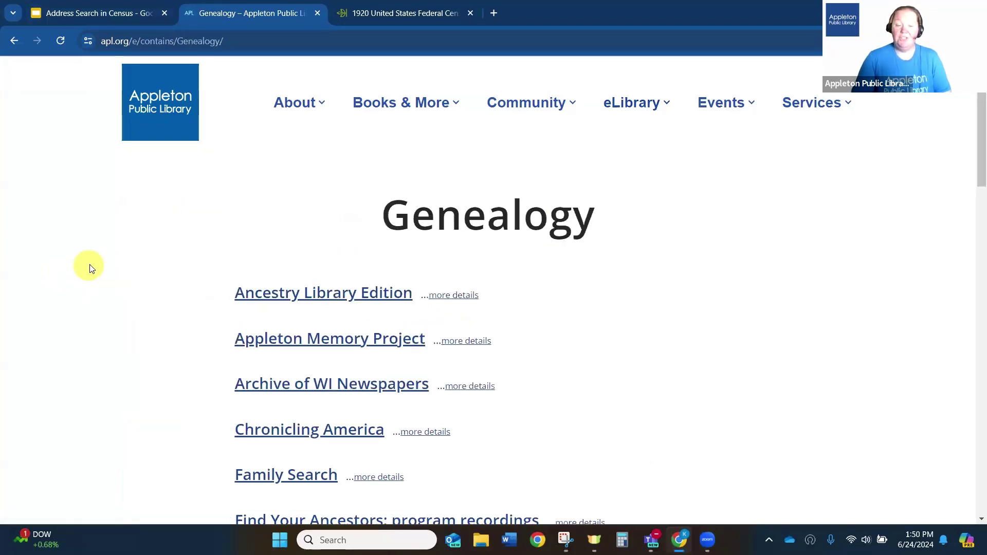
scroll(114, 261, down, 1)
scroll(114, 261, down, 4)
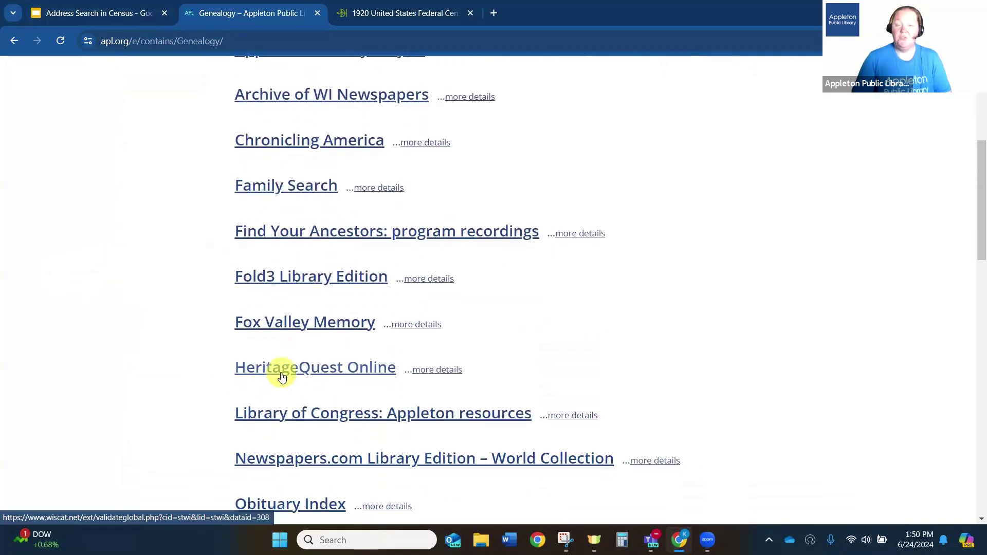
click(282, 376)
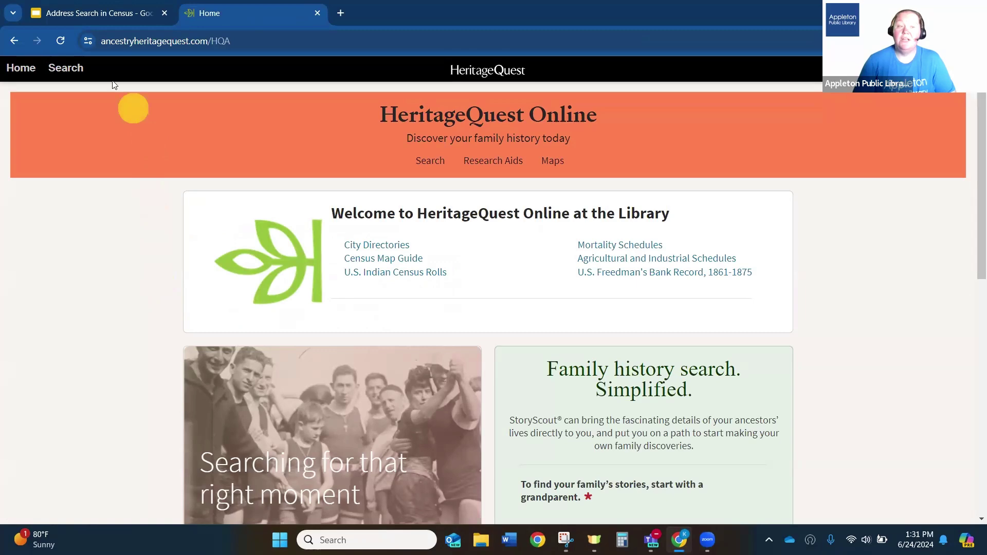
click(66, 73)
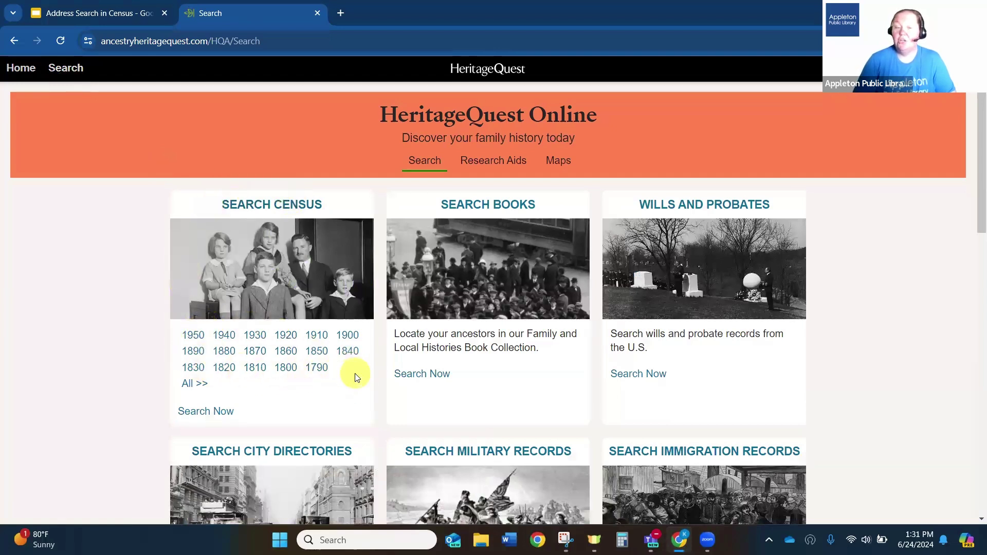
click(347, 335)
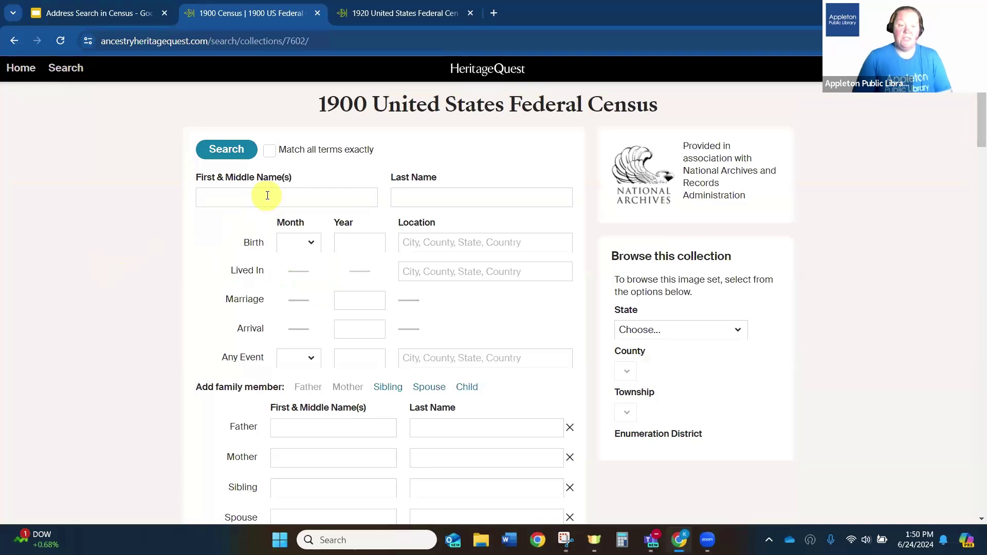
- Enter the ancestor's first and last name, birth year 1857 and birthplace Germany
click(267, 198)
text(august)
key(Tab)
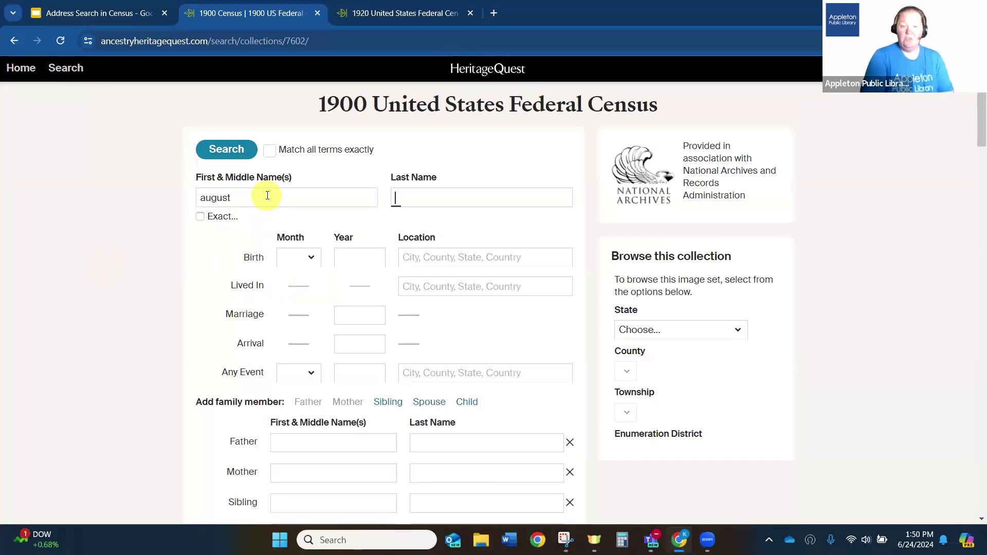
text(kebschul)
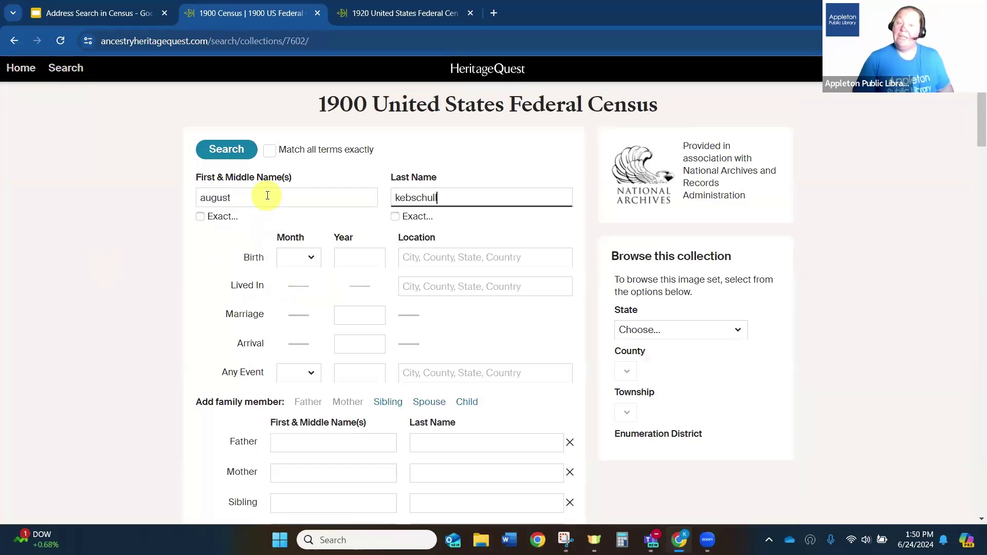
text(l)
click(352, 260)
text(1)
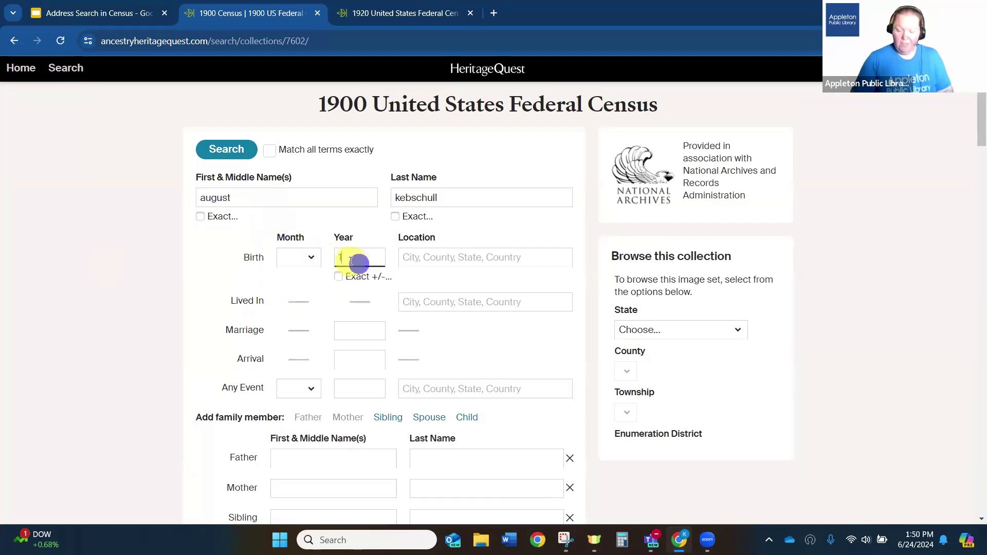
text(857)
click(424, 249)
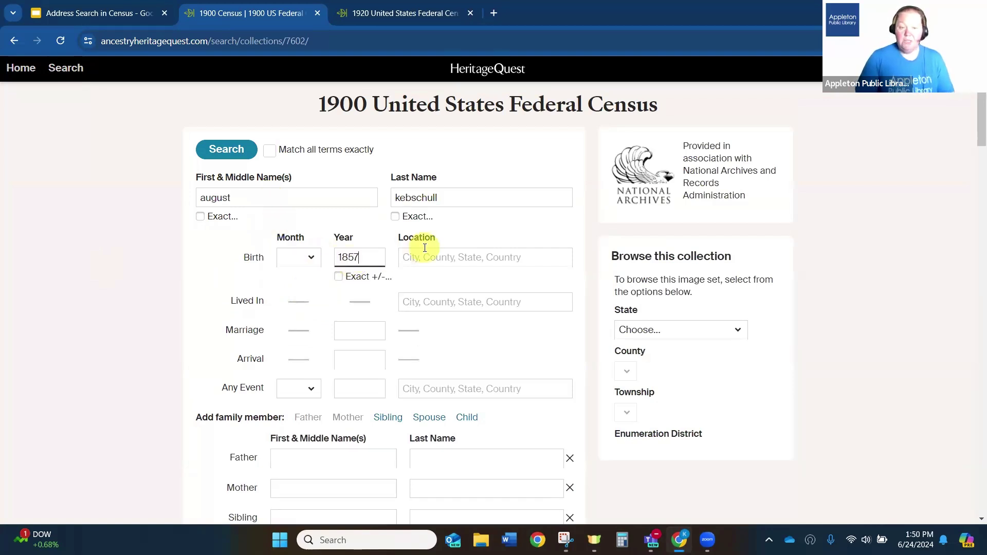
text(germanyu)
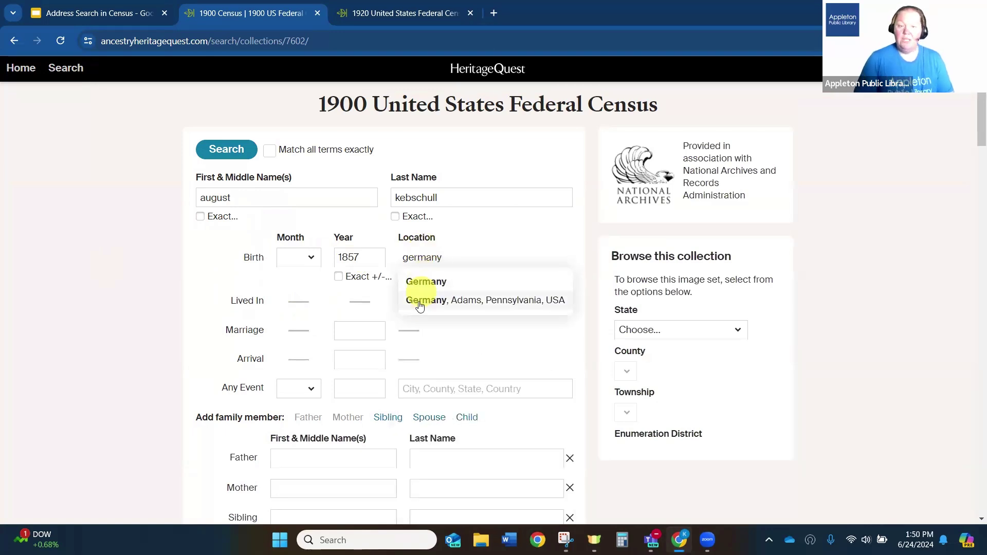
click(414, 282)
- Set Lived In to Chicago, Cook, Illinois, USA with an exact place match
click(415, 300)
text(chi)
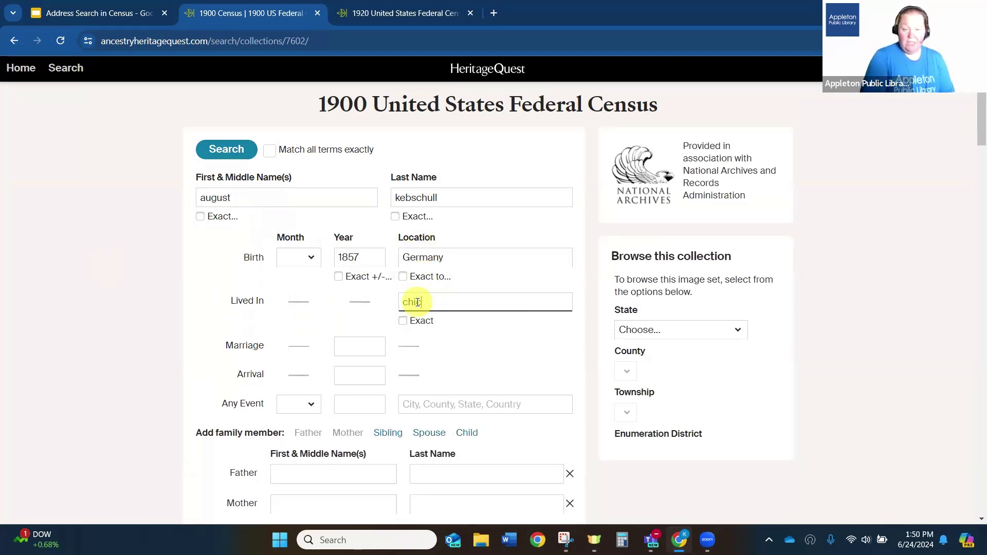
text(cago, ill)
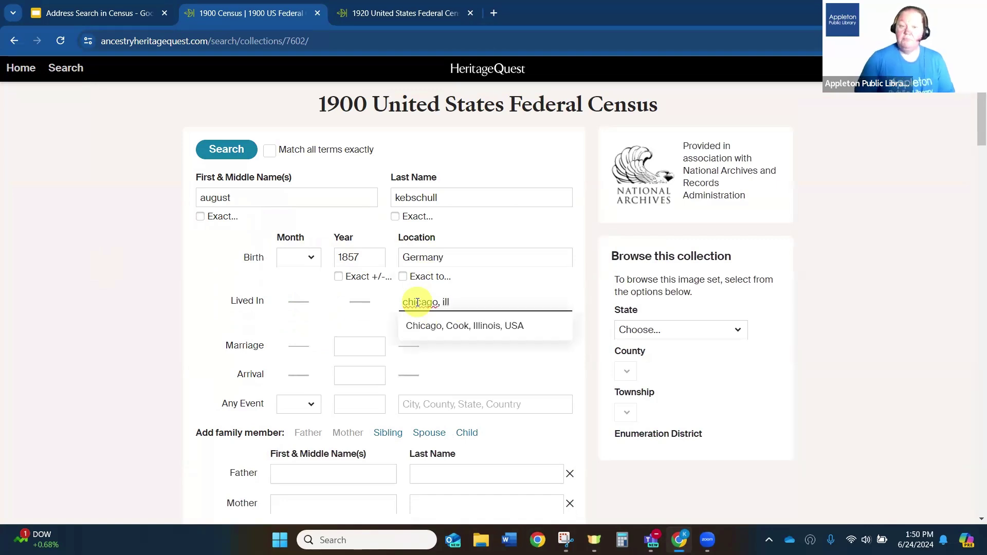
click(418, 325)
click(403, 322)
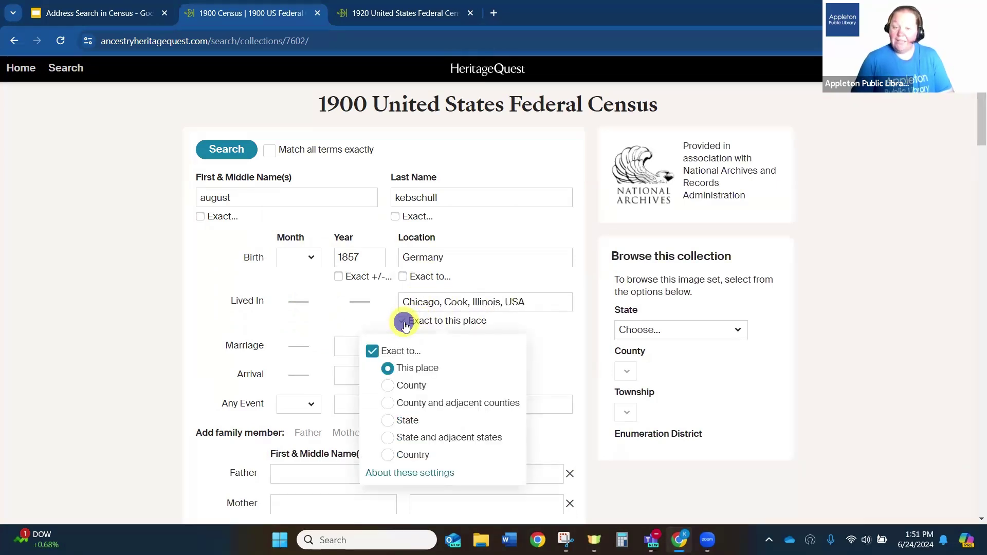
click(389, 368)
click(129, 339)
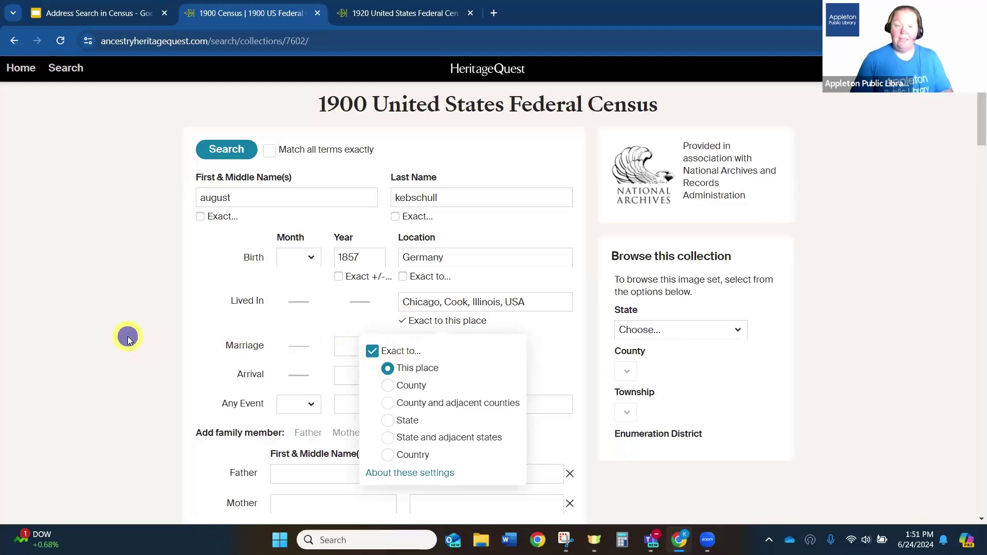
scroll(130, 338, down, 6)
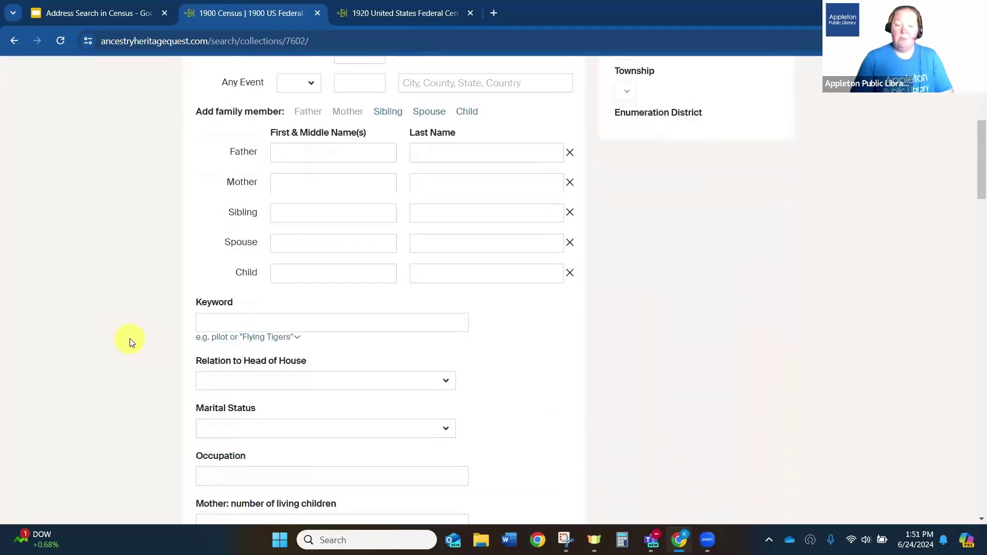
- Add the spouse's first name and the child's first and last name, then run the search
click(298, 244)
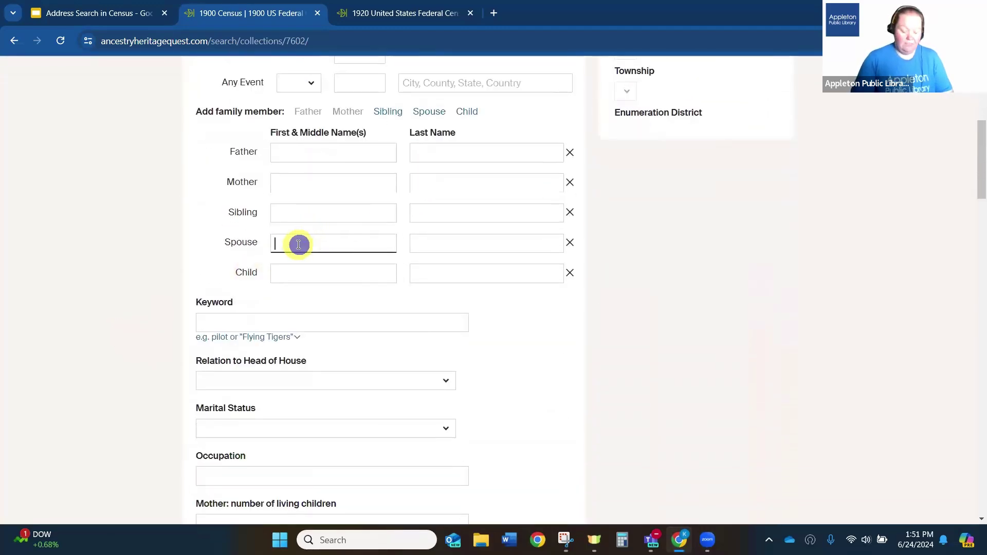
text(amelia)
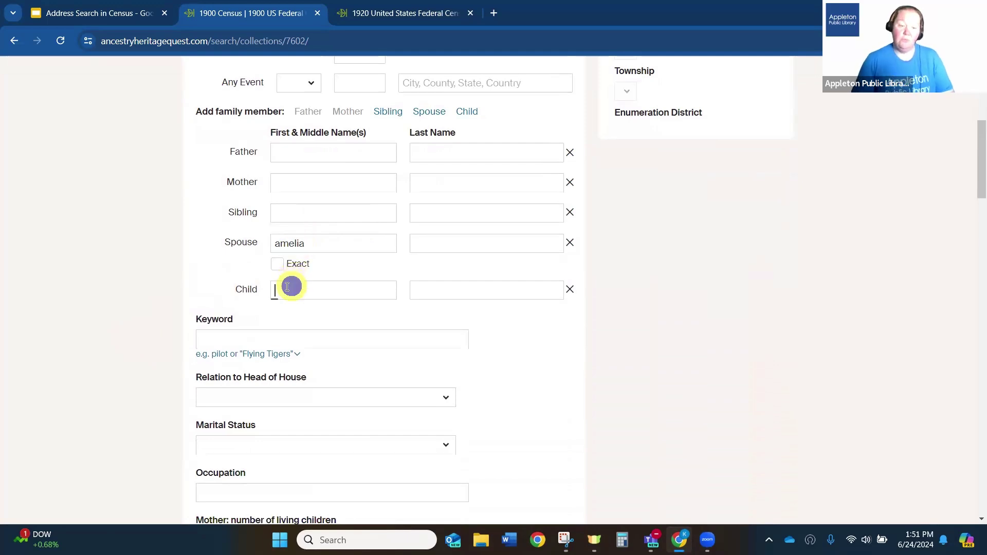
click(288, 286)
text(john)
key(Tab)
text(keb)
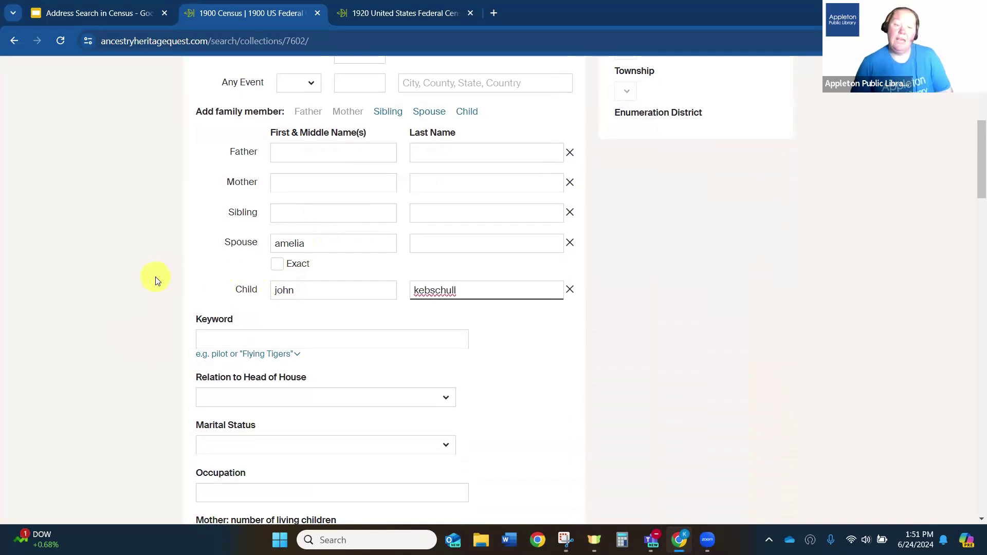
scroll(156, 280, up, 6)
click(226, 136)
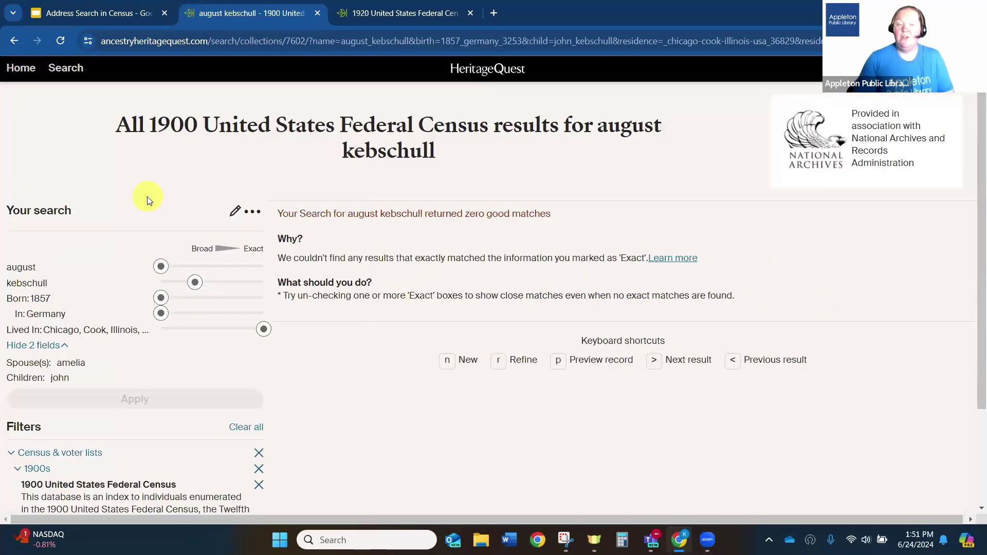
- Edit the search and clear the birth year 1857 and birthplace Germany
click(235, 212)
drag(465, 198, 412, 195)
key(BackSpace)
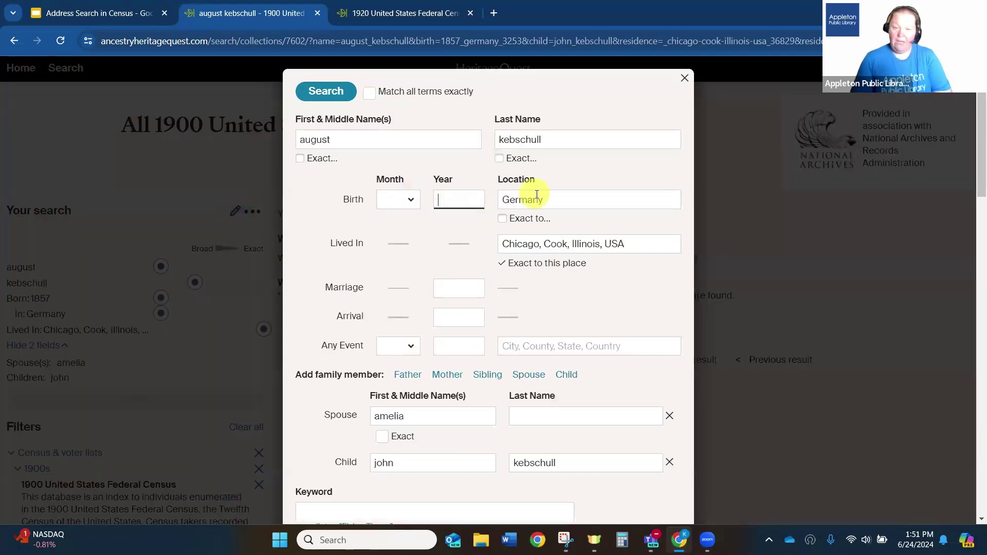
click(556, 202)
drag(556, 202, 451, 194)
key(BackSpace)
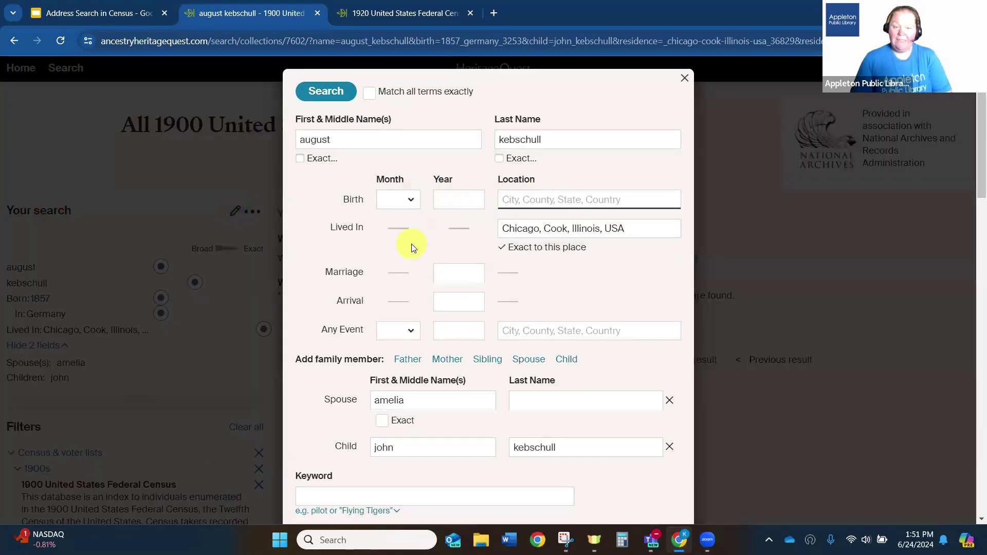
- Remove the spouse and child rows, rerun the search, then start a new search
scroll(565, 309, down, 2)
click(669, 320)
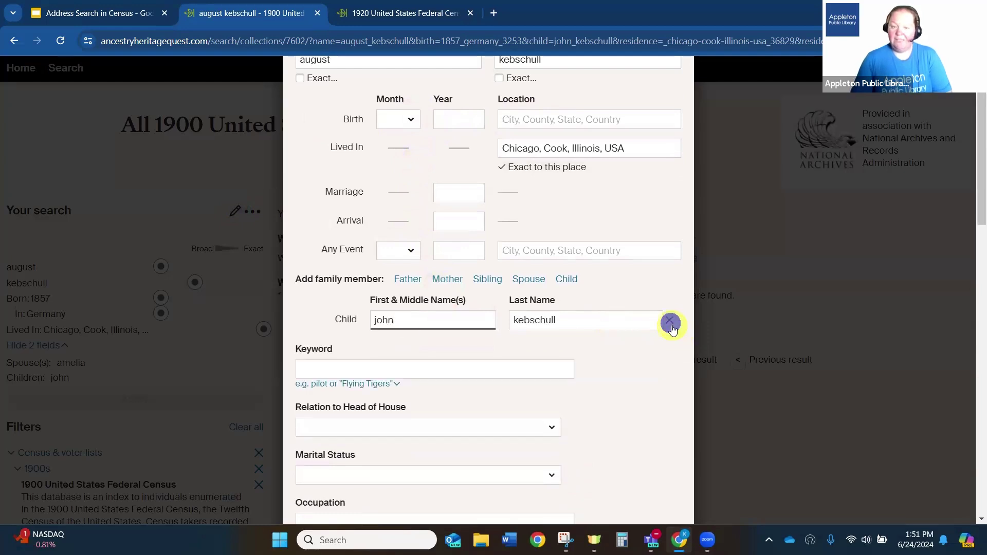
click(669, 321)
scroll(401, 257, up, 2)
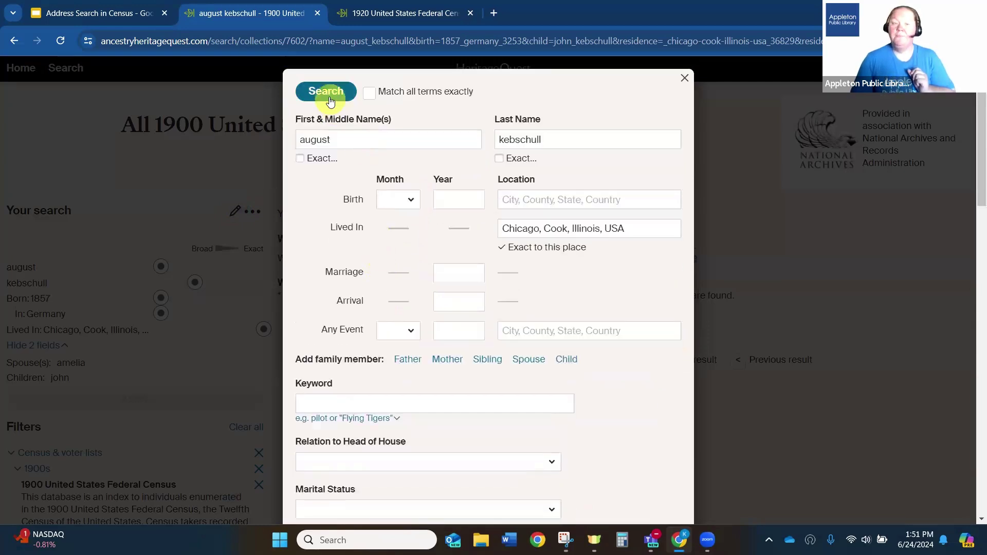
click(329, 97)
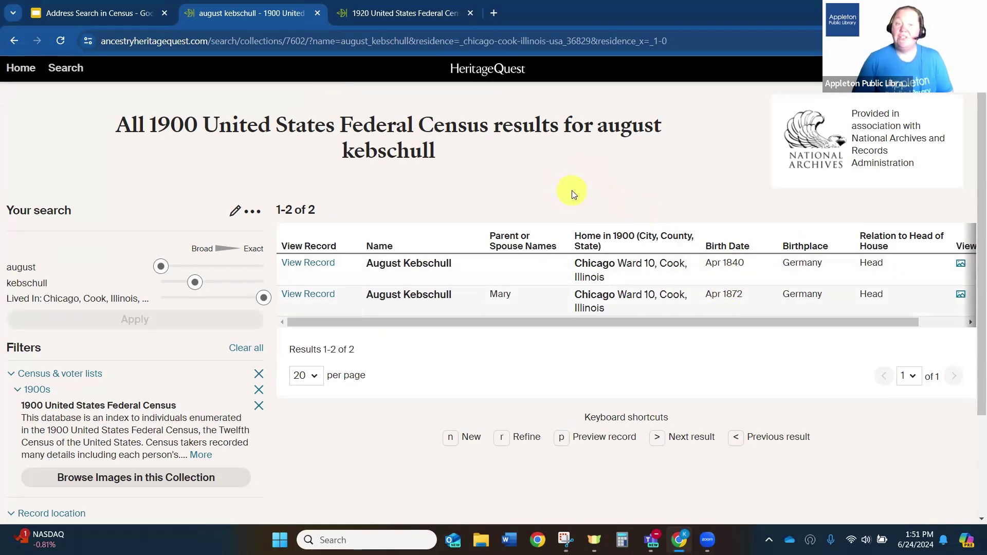
click(252, 211)
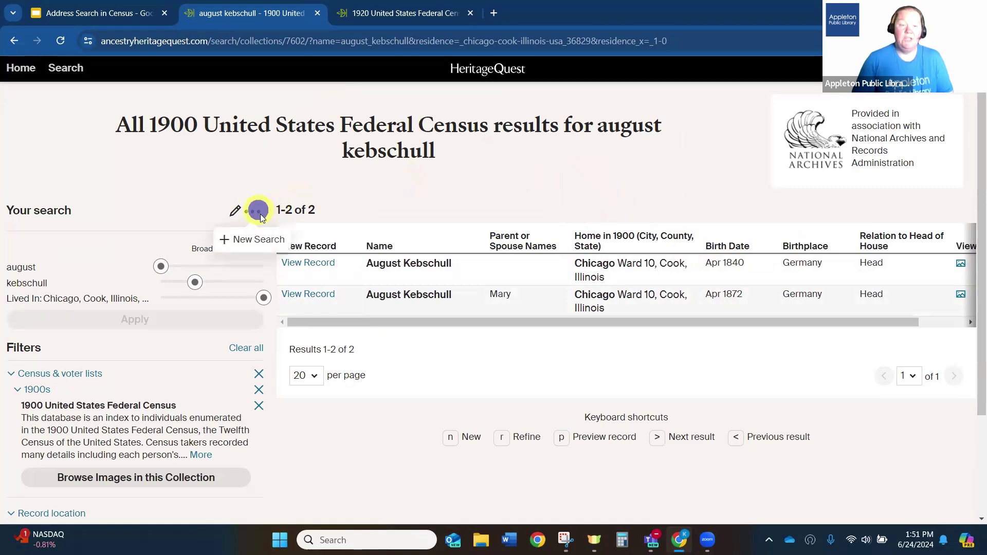
click(261, 231)
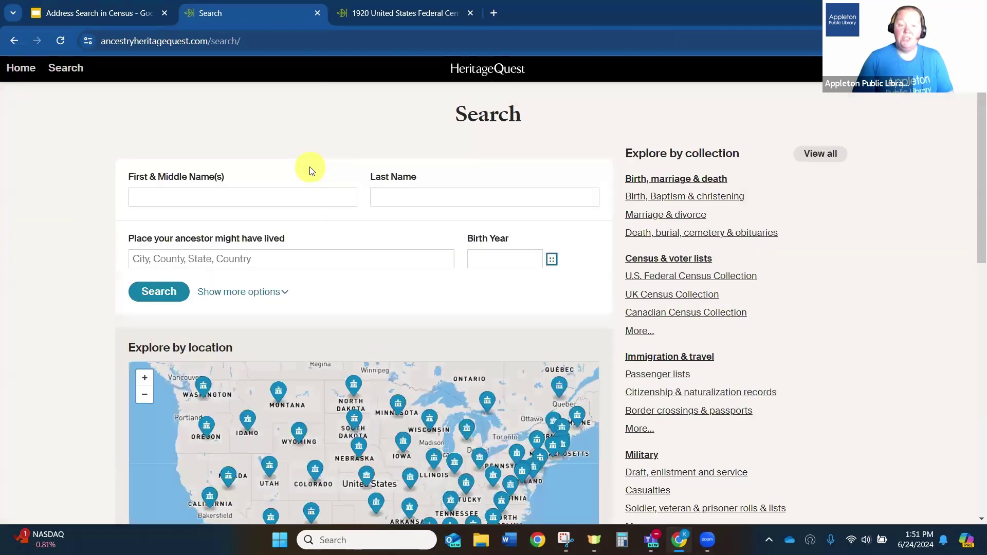
- On the 1900 census form, set Lived In to Chicago, Cook, Illinois, USA, exact to this place
click(75, 76)
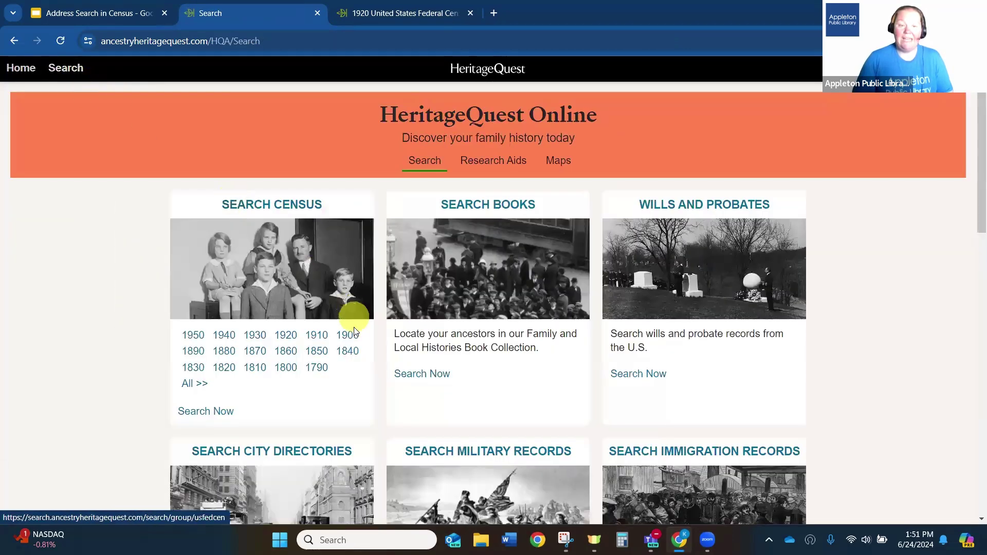
click(351, 334)
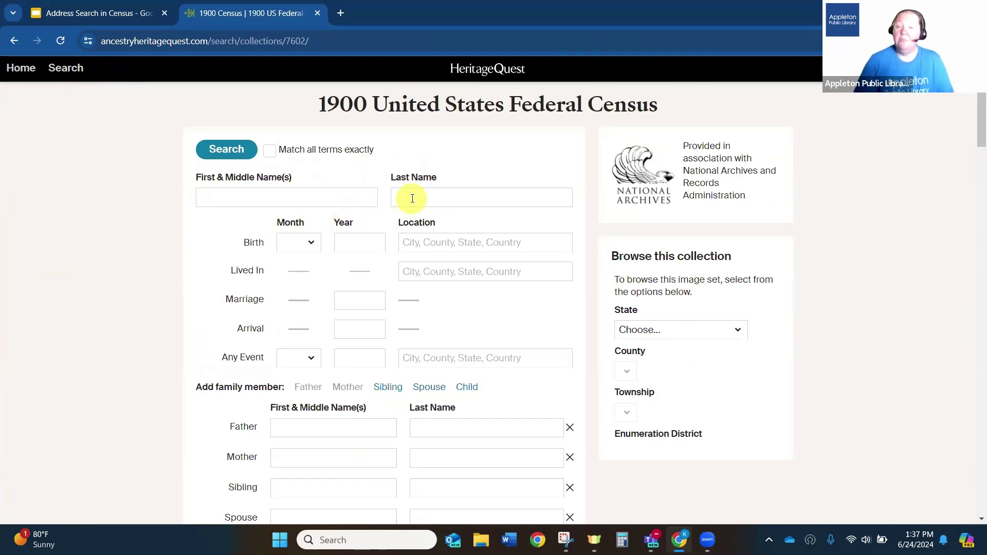
click(434, 271)
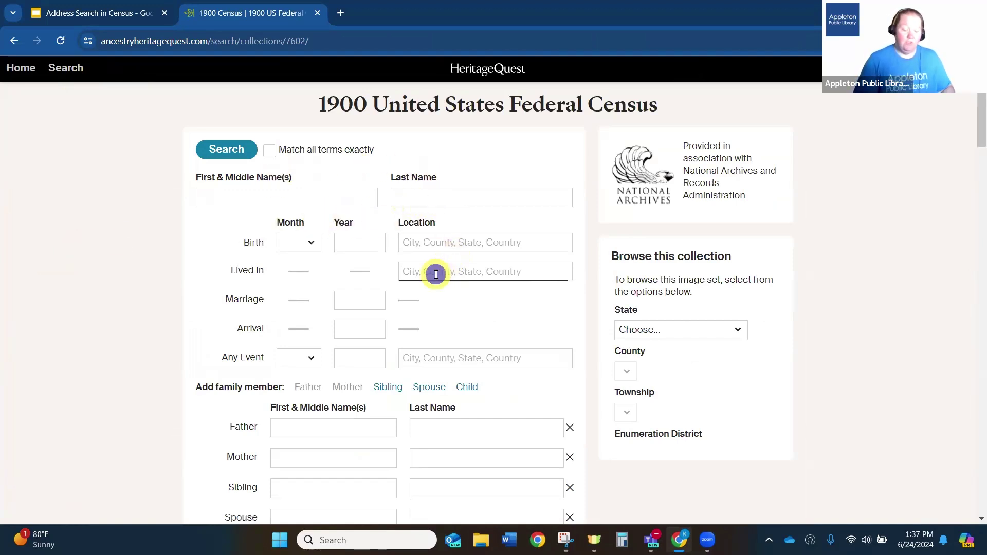
text(chicago, cook)
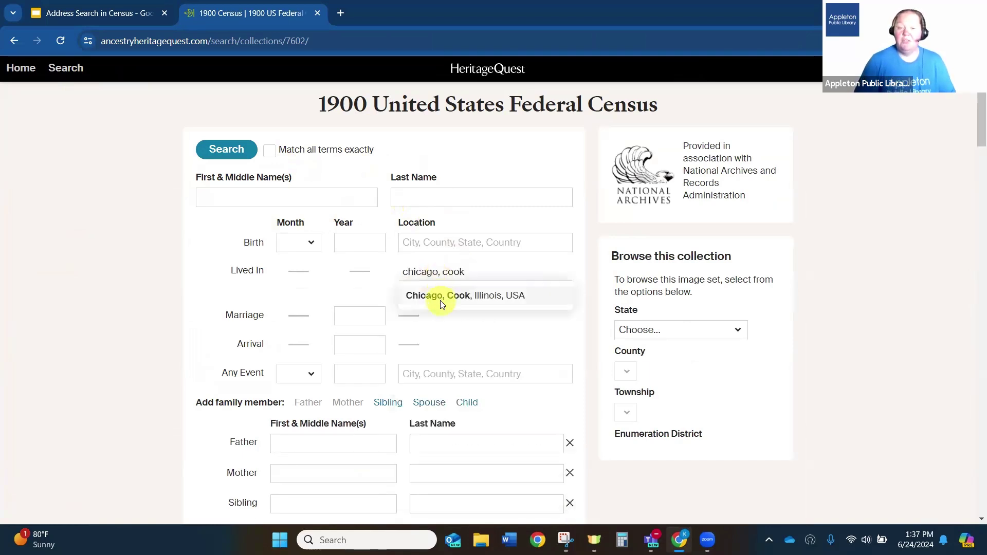
click(440, 295)
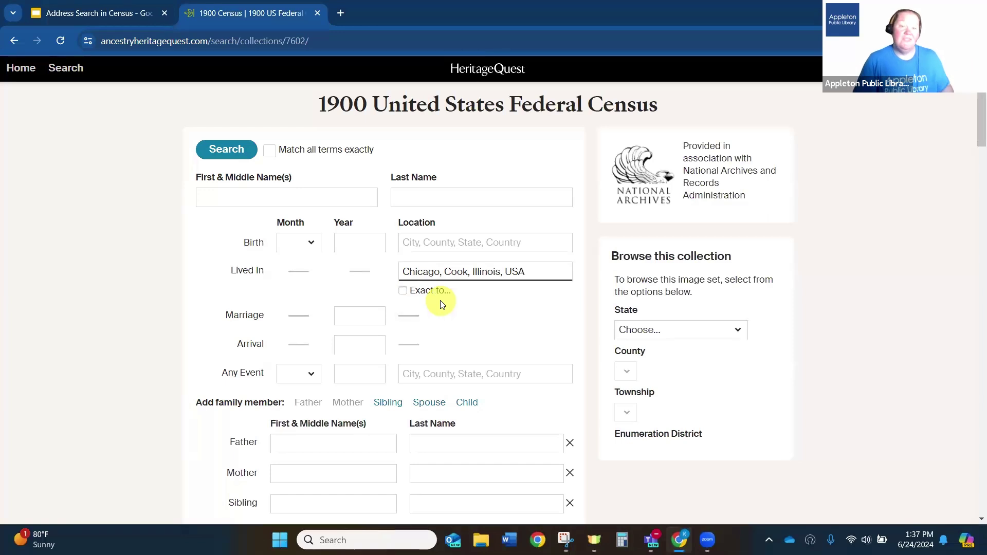
click(403, 291)
click(390, 339)
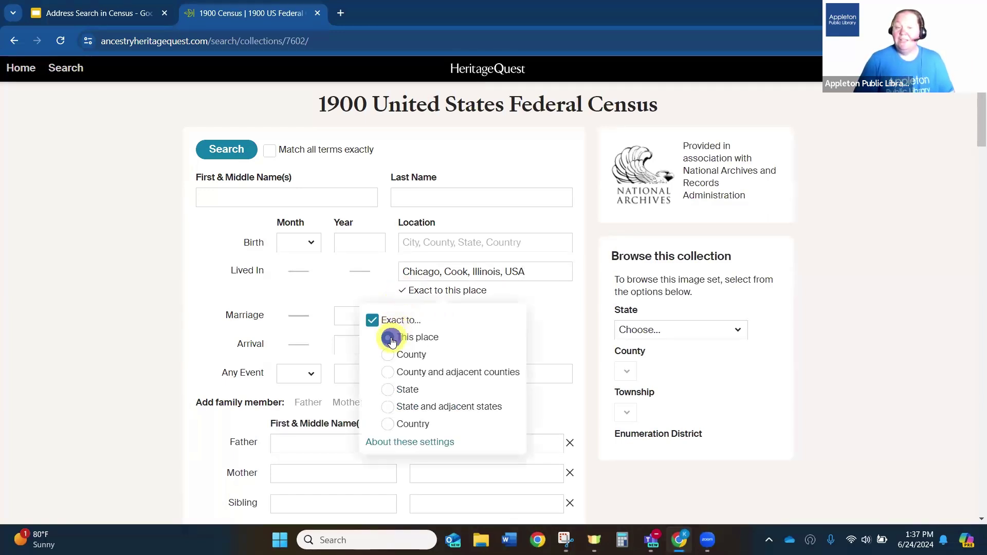
click(71, 319)
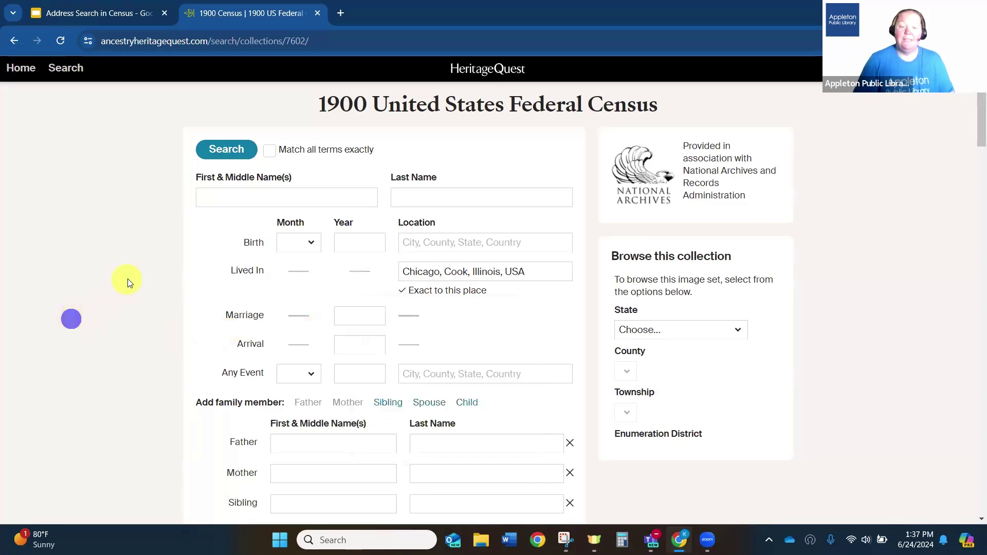
- Enter the house number with Exact and keyword W 21st, then search
scroll(132, 281, down, 3)
scroll(132, 282, down, 2)
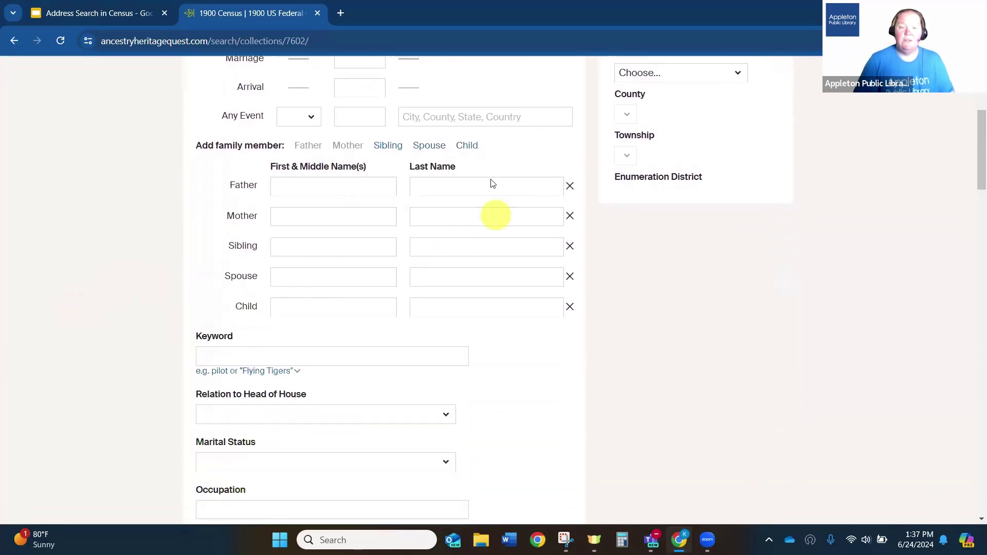
scroll(329, 242, down, 4)
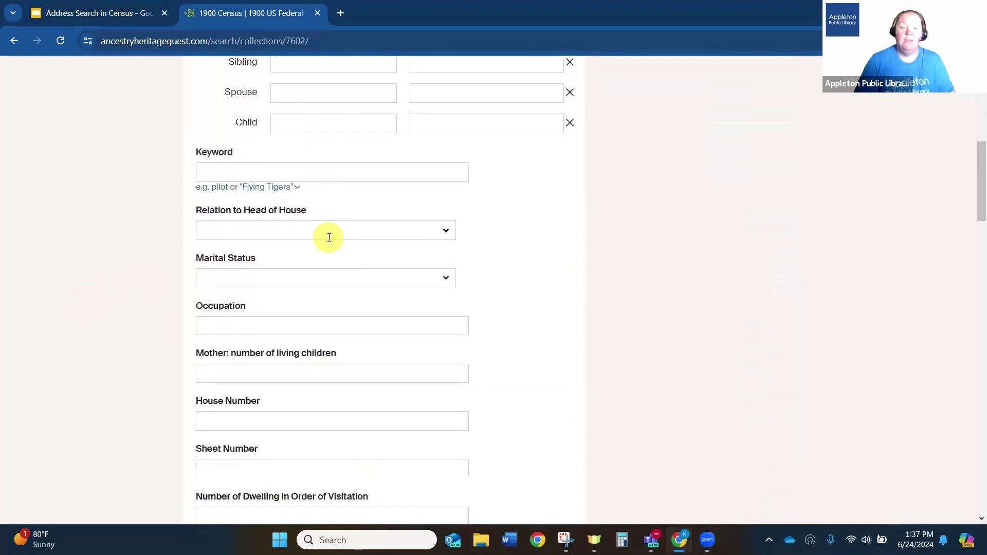
drag(194, 359, 250, 372)
click(227, 380)
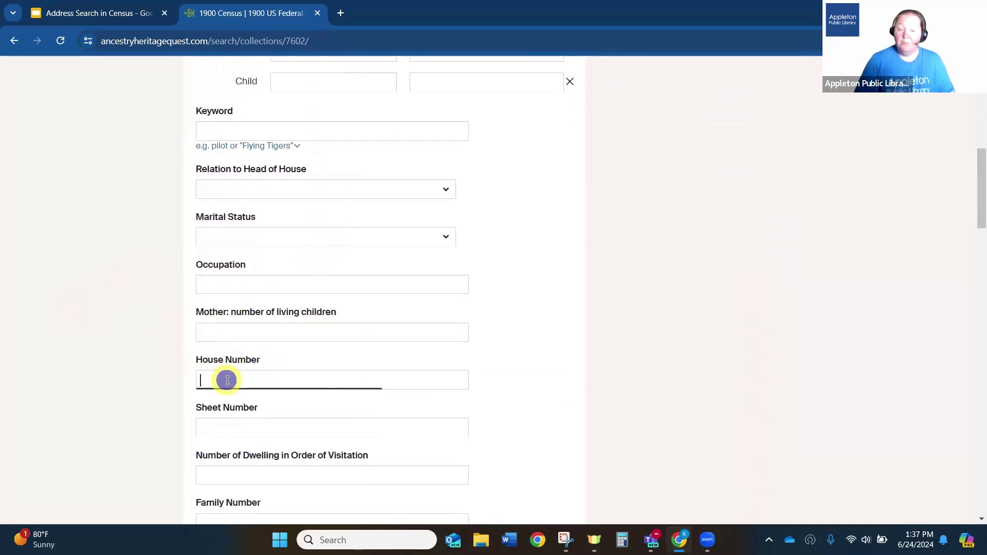
text(1234)
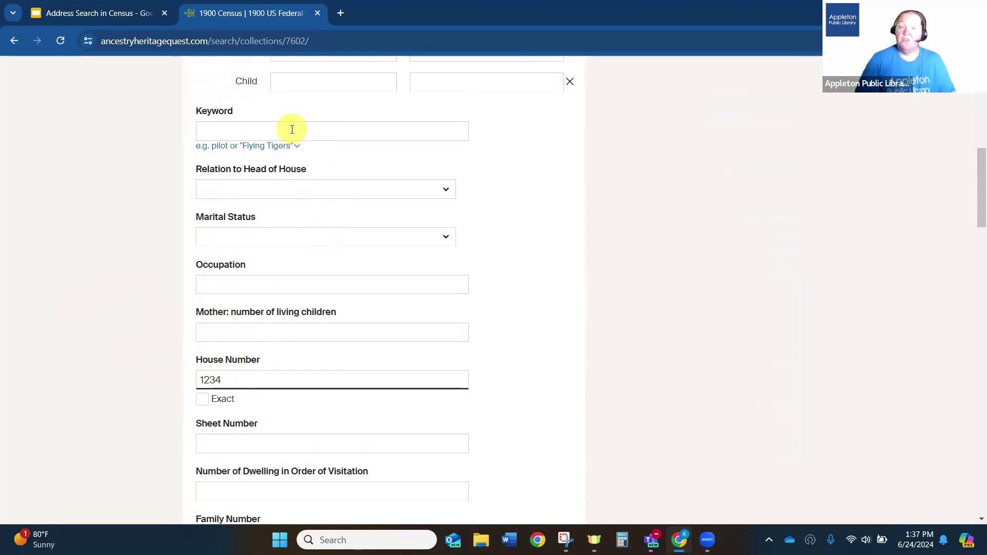
click(221, 127)
text(W 21st)
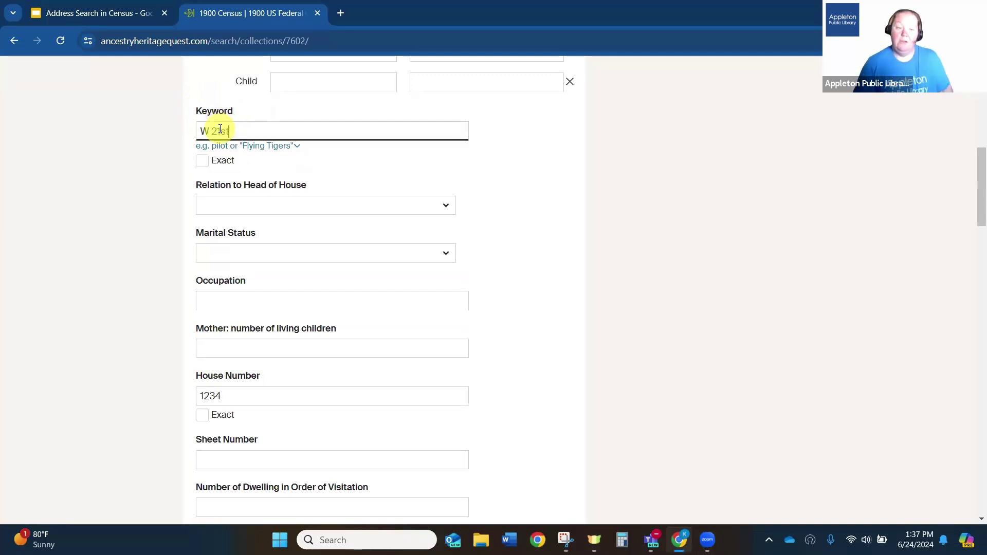
scroll(142, 207, down, 1)
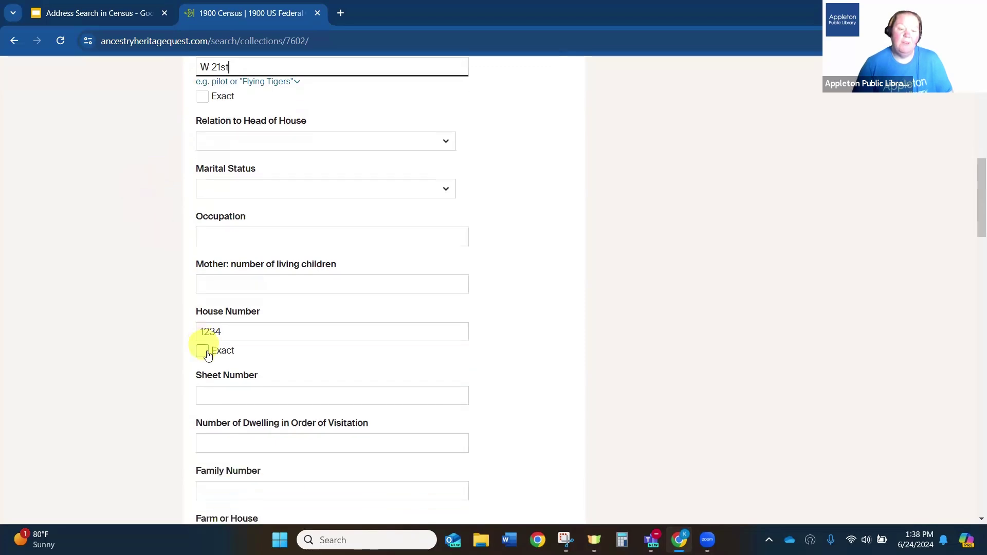
click(203, 351)
scroll(148, 299, down, 12)
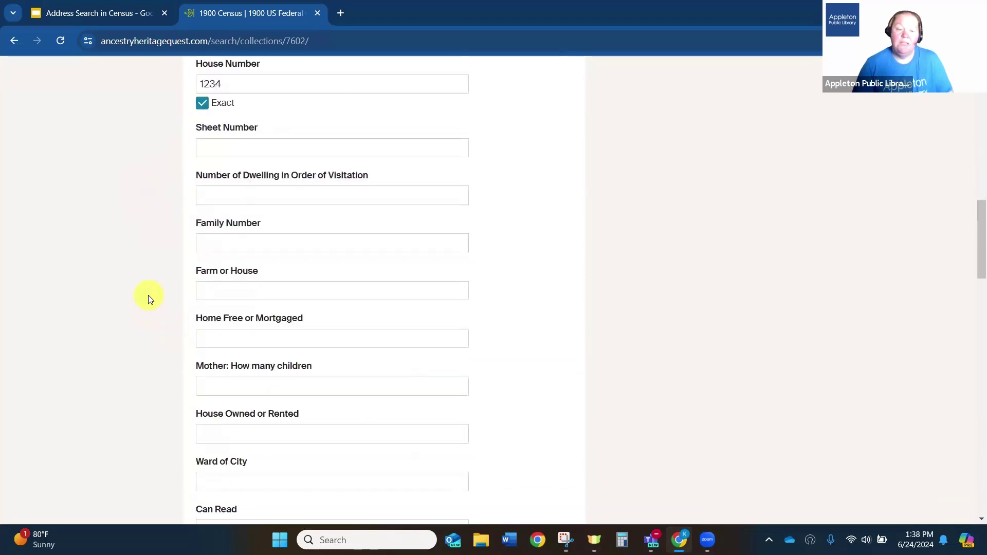
scroll(149, 299, down, 2)
click(216, 369)
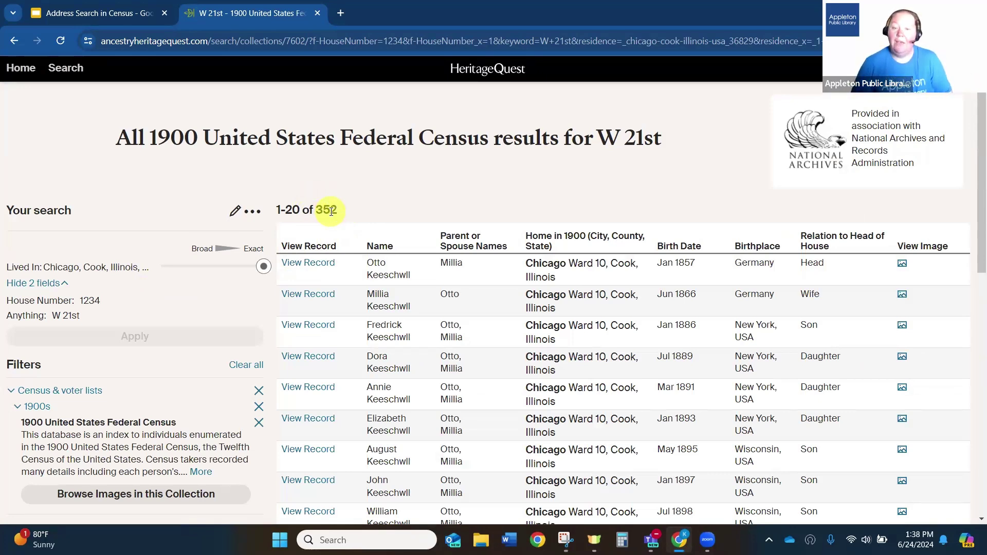
- Edit the W 21st search to set Gender to Male and rerun it
click(235, 211)
scroll(411, 302, down, 10)
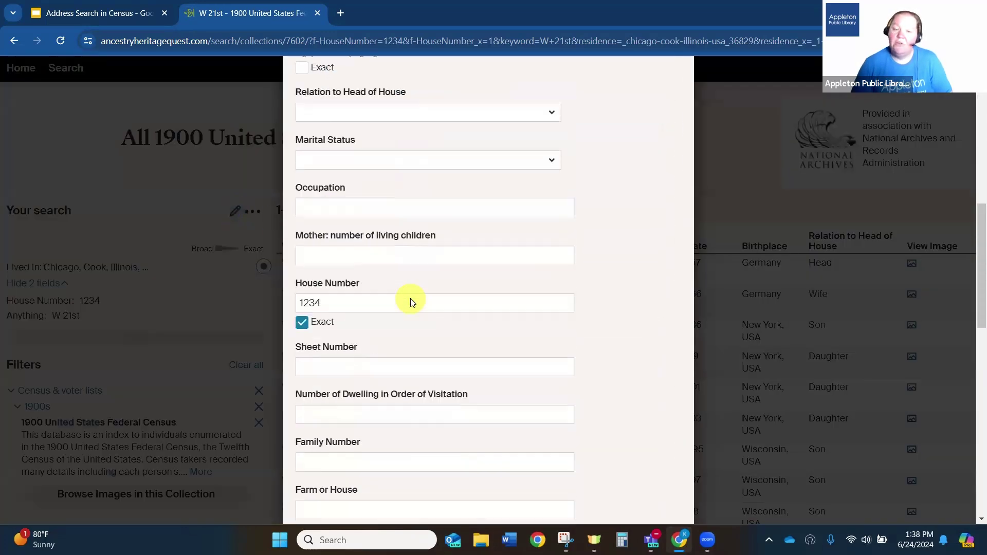
scroll(411, 302, down, 15)
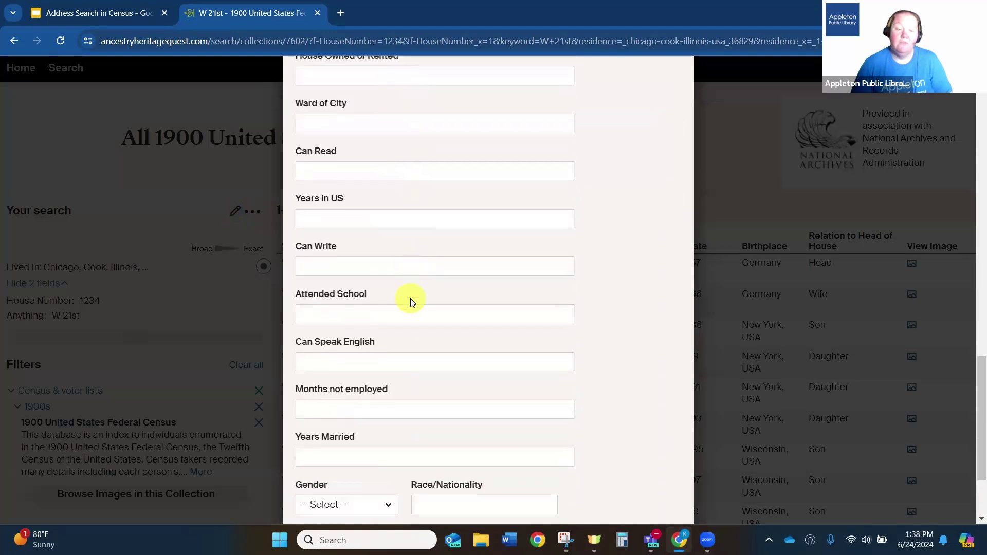
click(348, 380)
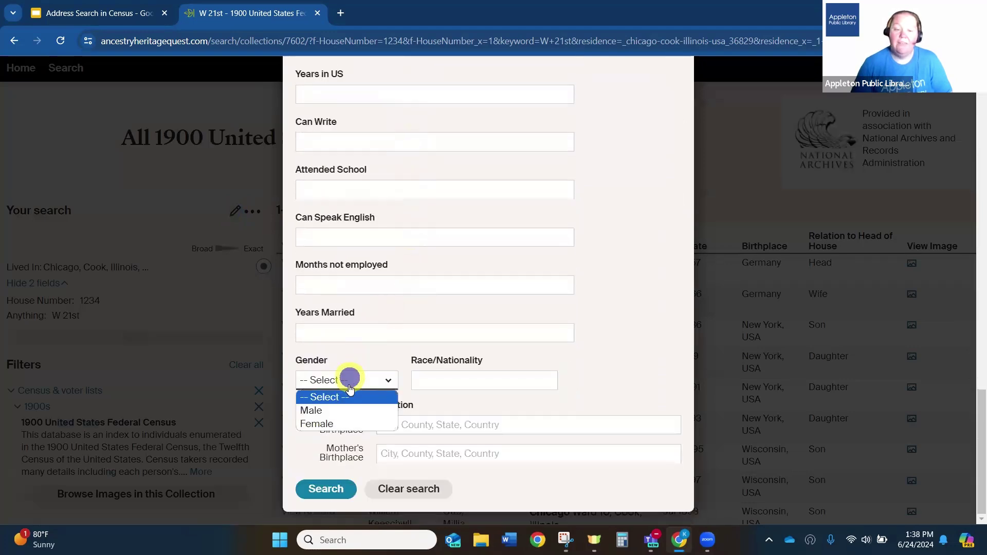
click(323, 405)
click(329, 489)
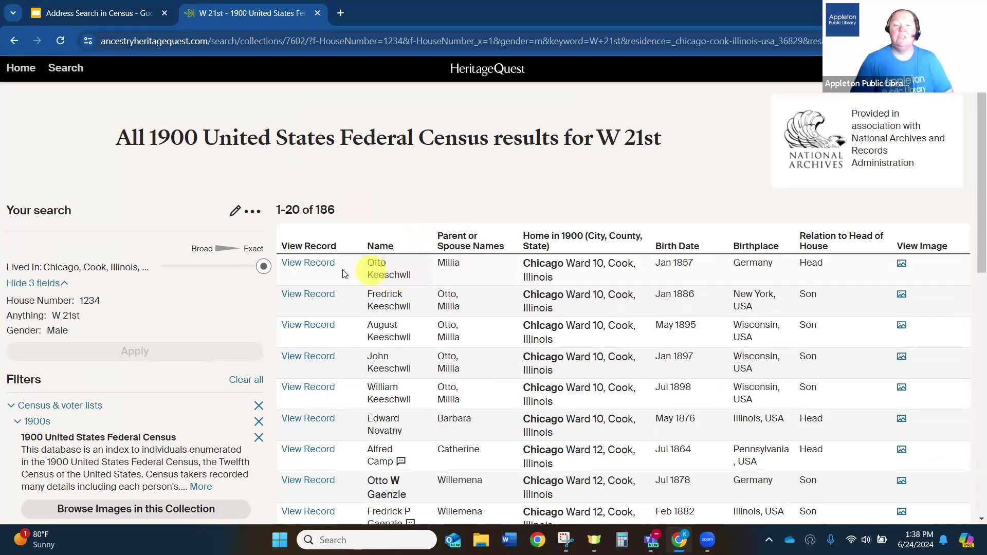
- Open the household head's 1900 census record and its original page image
click(311, 265)
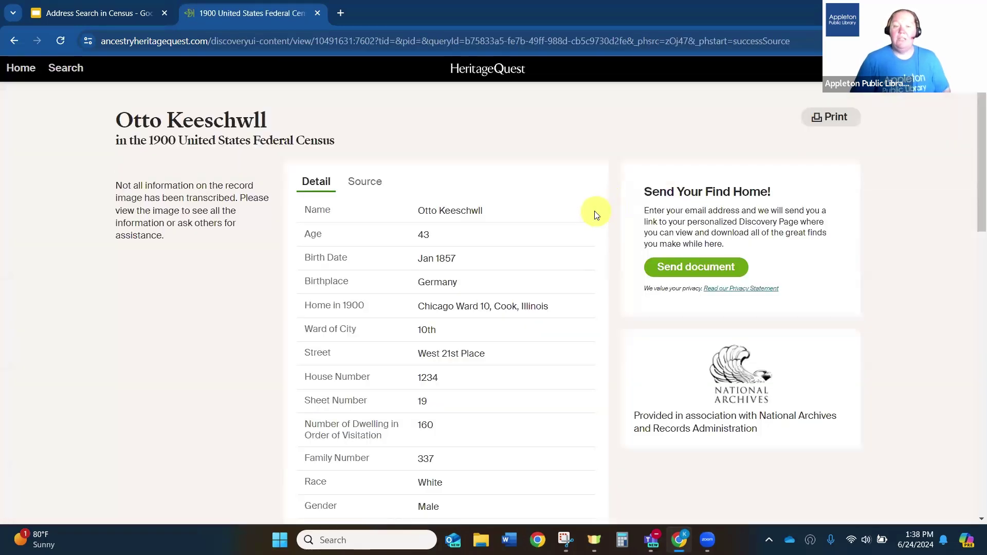
click(202, 211)
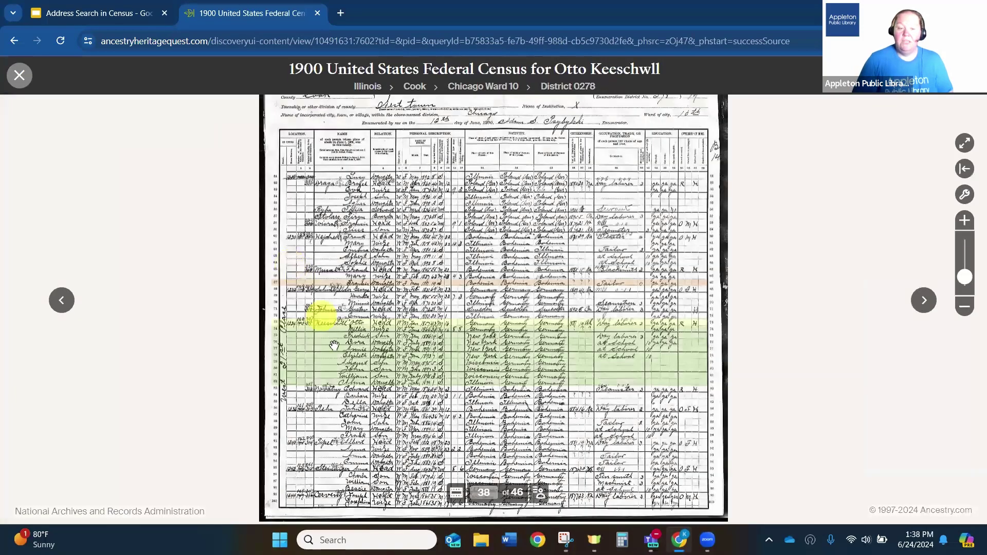
- Zoom into the census image on the household rows to read entries like the 1898 birth year
scroll(311, 348, up, 3)
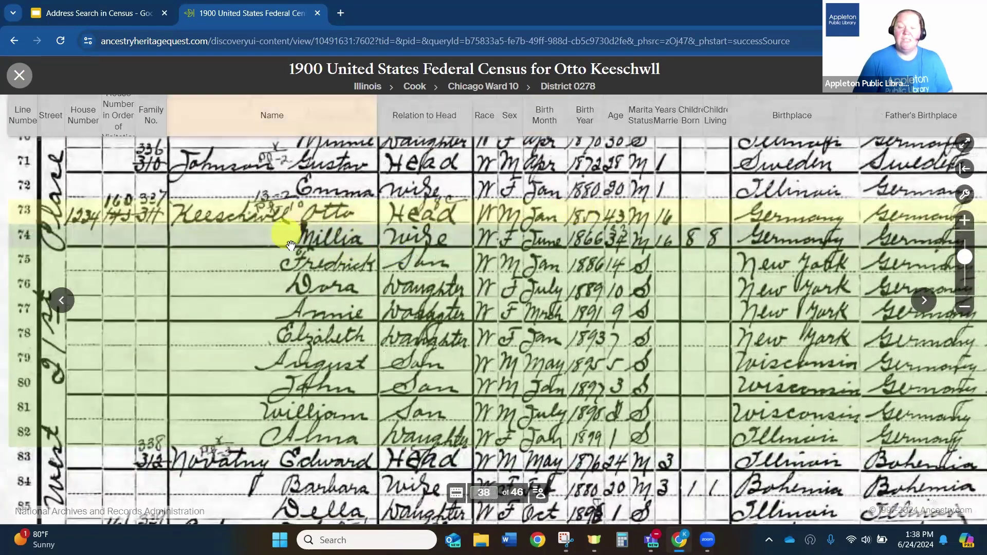
mouse_move(332, 245)
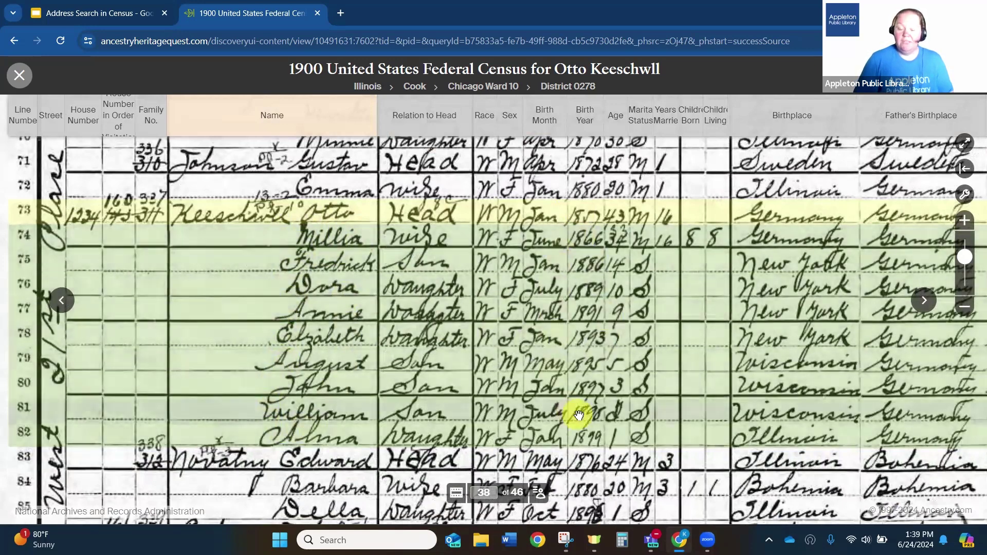
mouse_move(579, 414)
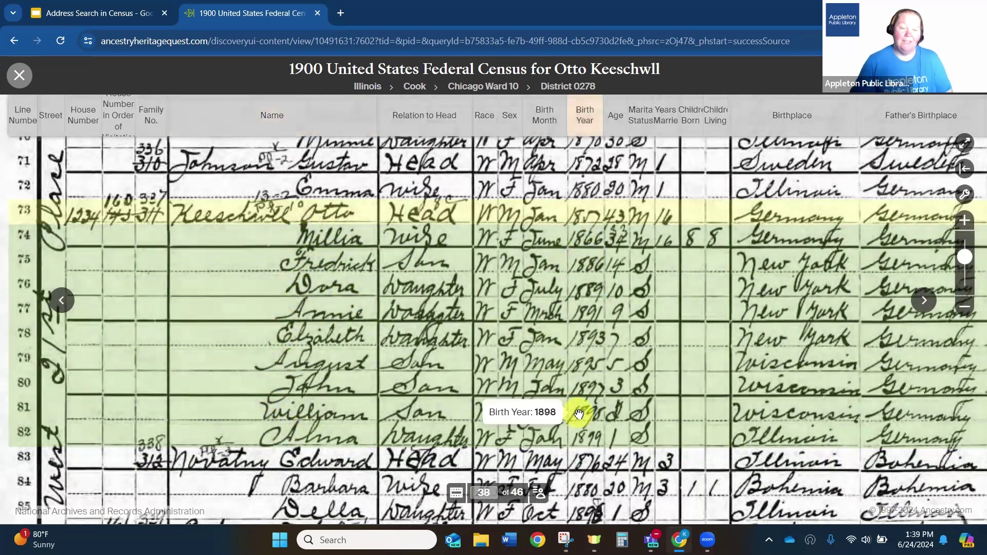
- Pan the census image to show the household and the rows above it
drag(349, 376, 425, 344)
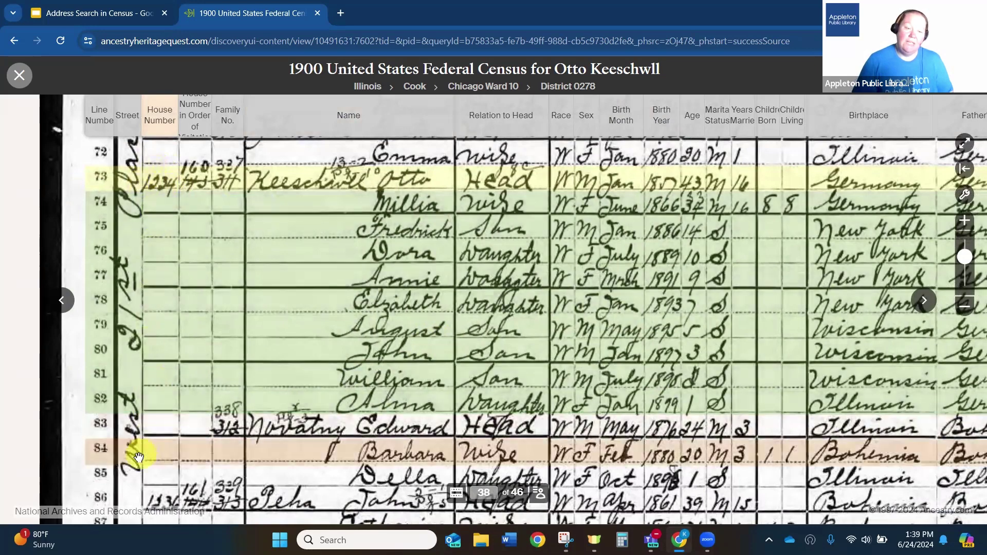
drag(155, 226, 182, 370)
drag(247, 382, 204, 245)
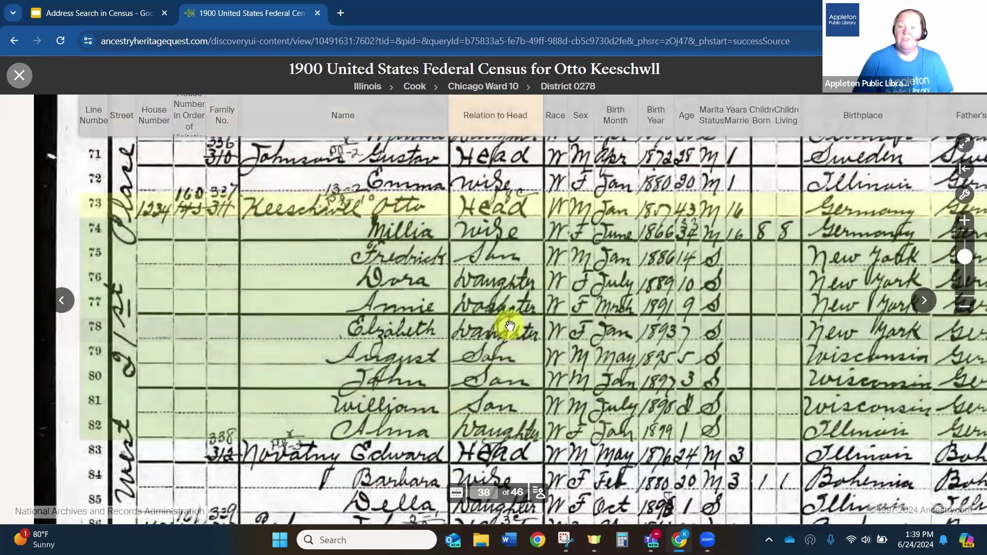
mouse_move(510, 326)
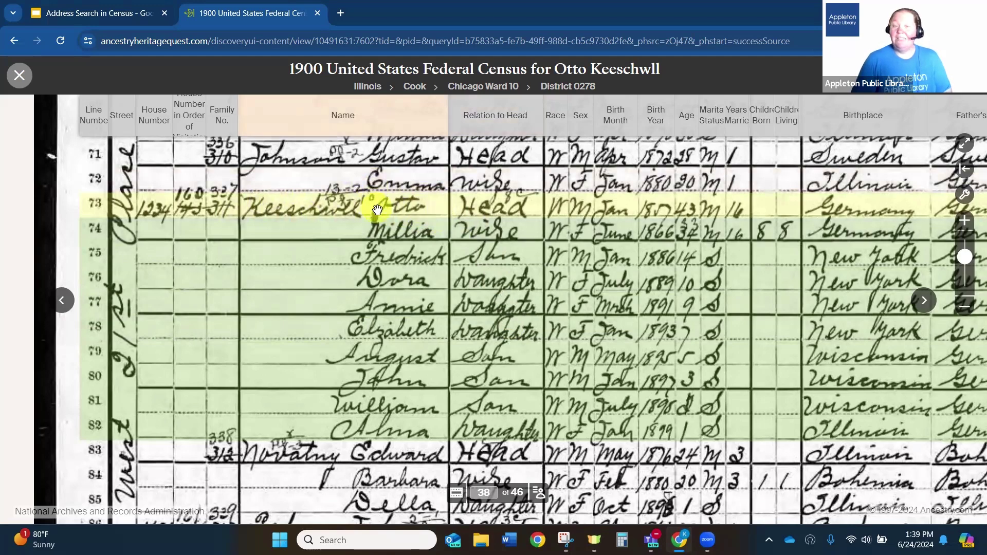
mouse_move(377, 209)
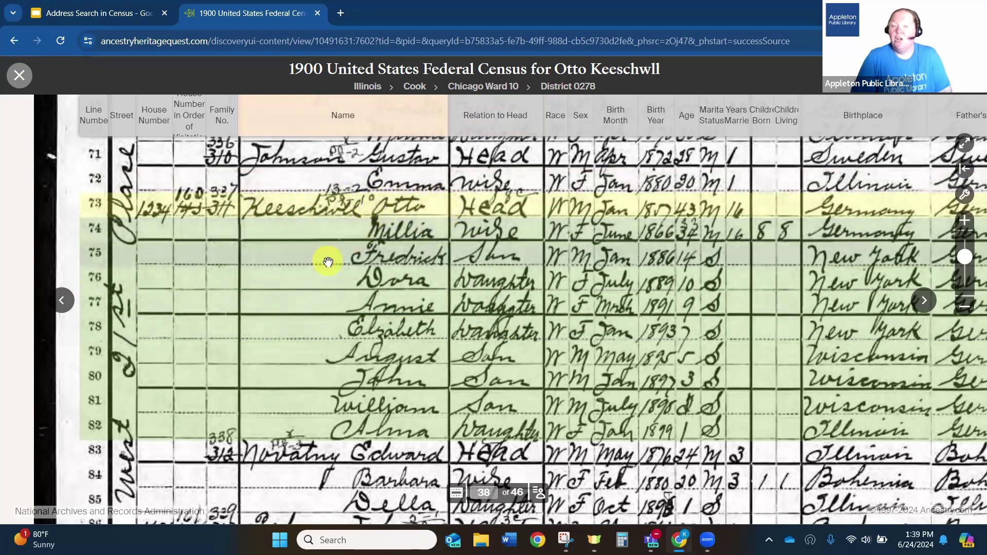
mouse_move(328, 262)
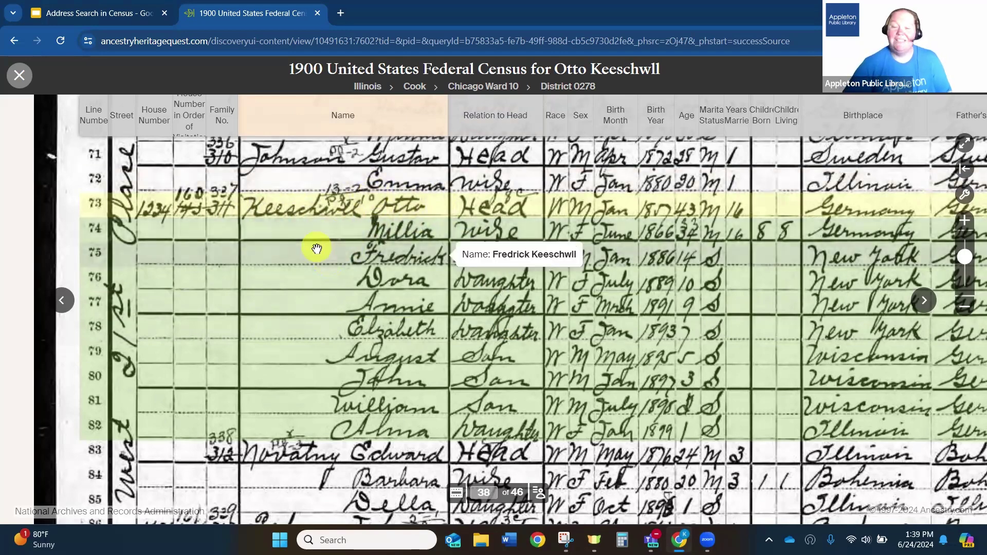
- Return via the slides to HeritageQuest's search page and open the 1920 census form
click(85, 13)
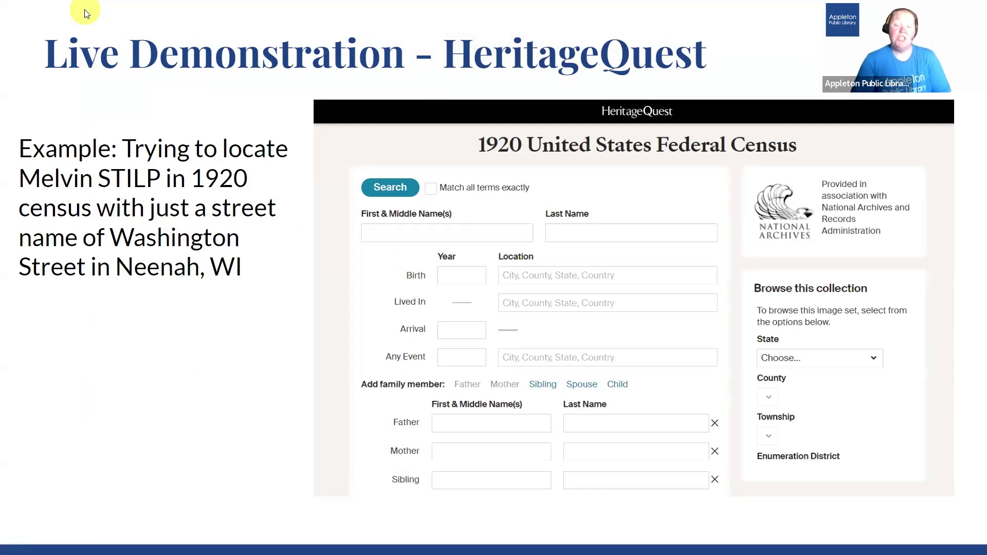
click(453, 138)
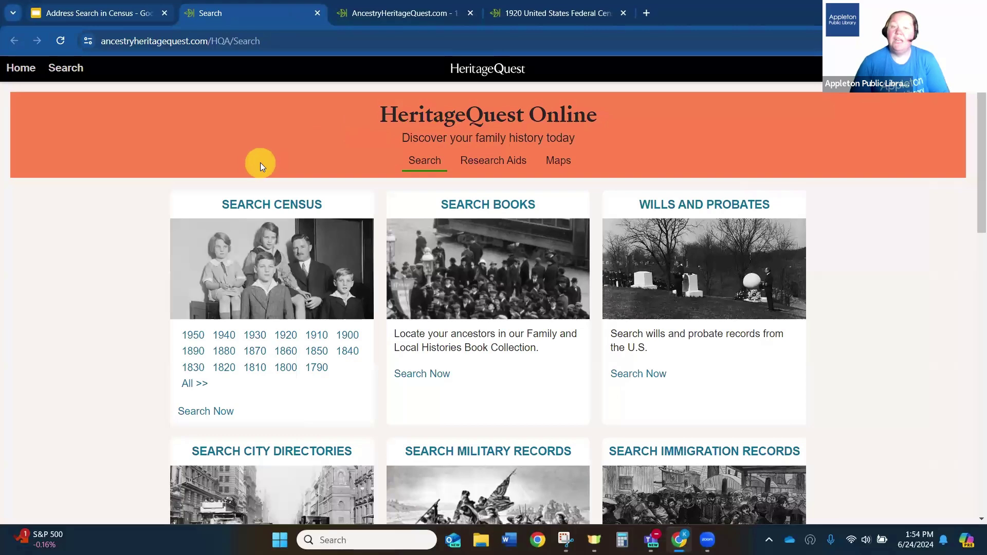
click(286, 336)
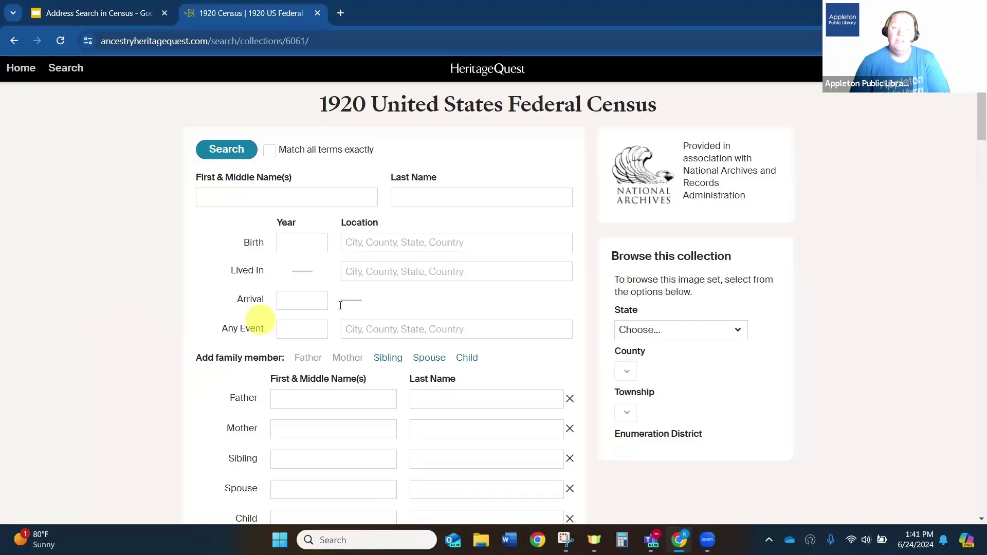
- Set Lived In to Neenah, Winnebago, Wisconsin, USA, exact to this place
click(391, 268)
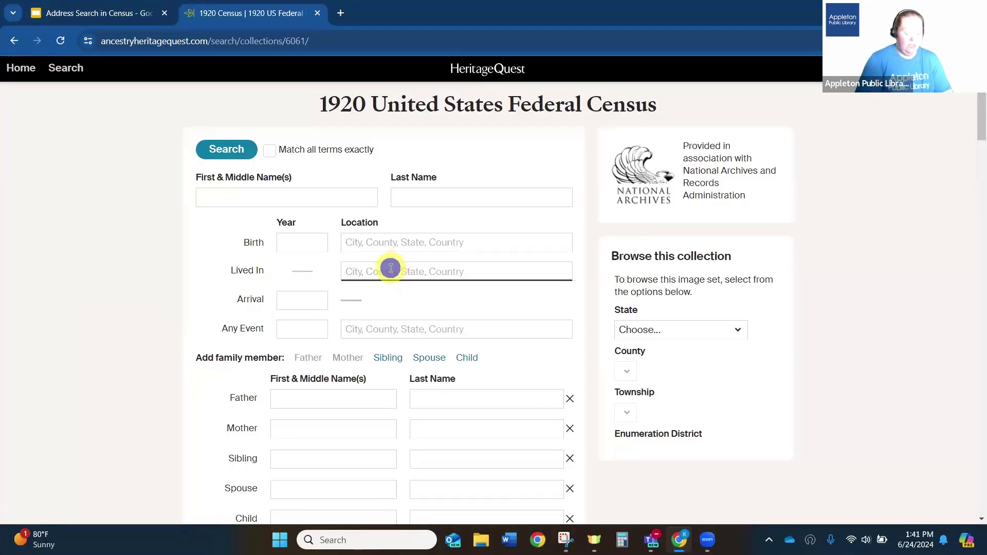
text(neenah, winne)
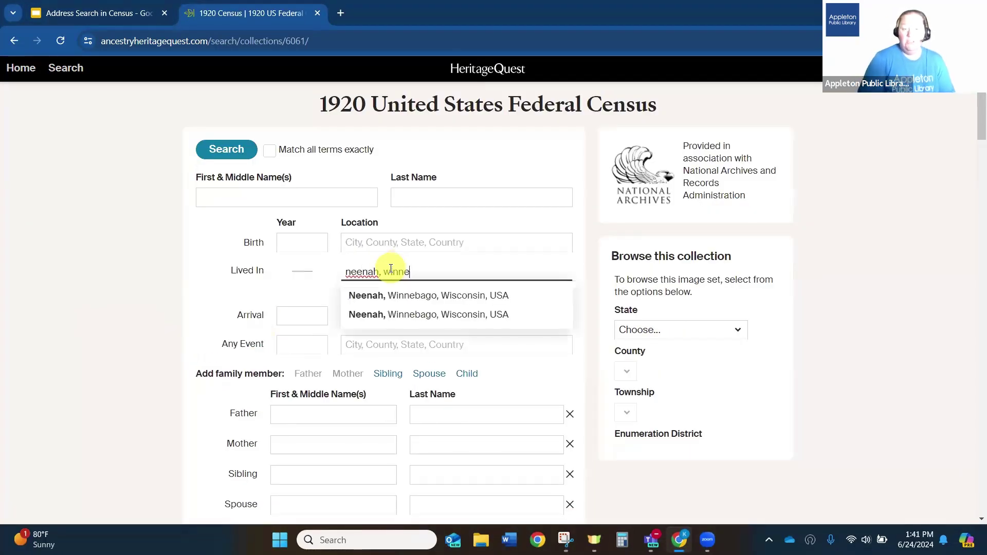
click(391, 292)
click(345, 288)
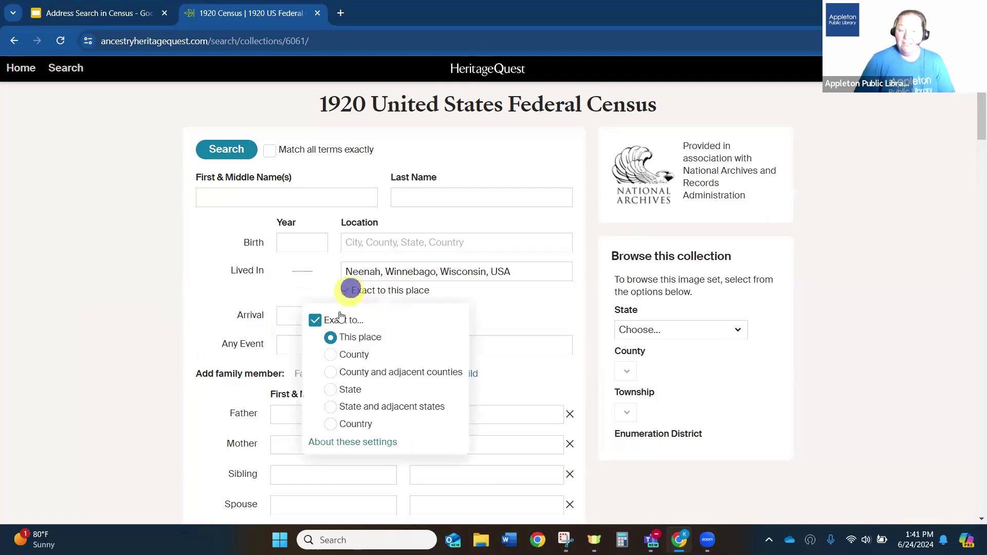
click(156, 314)
- Enter the exact keyword washington and run the 1920 census search
scroll(157, 311, down, 6)
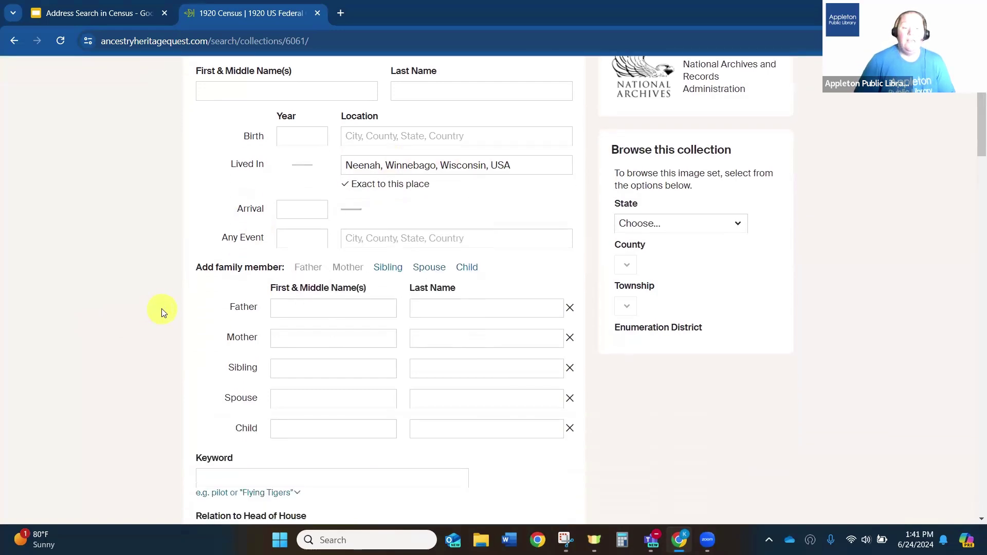
scroll(160, 308, down, 1)
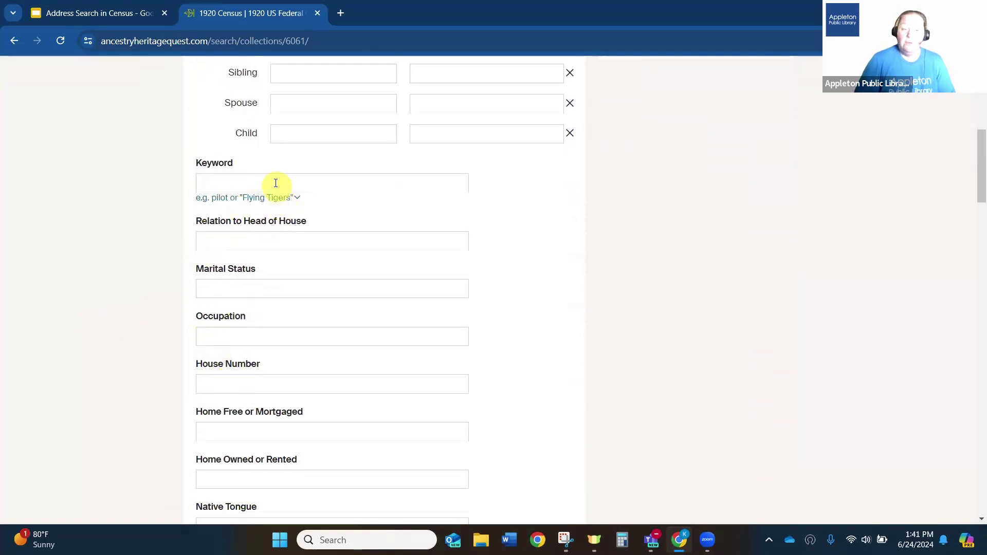
click(275, 183)
text(washington)
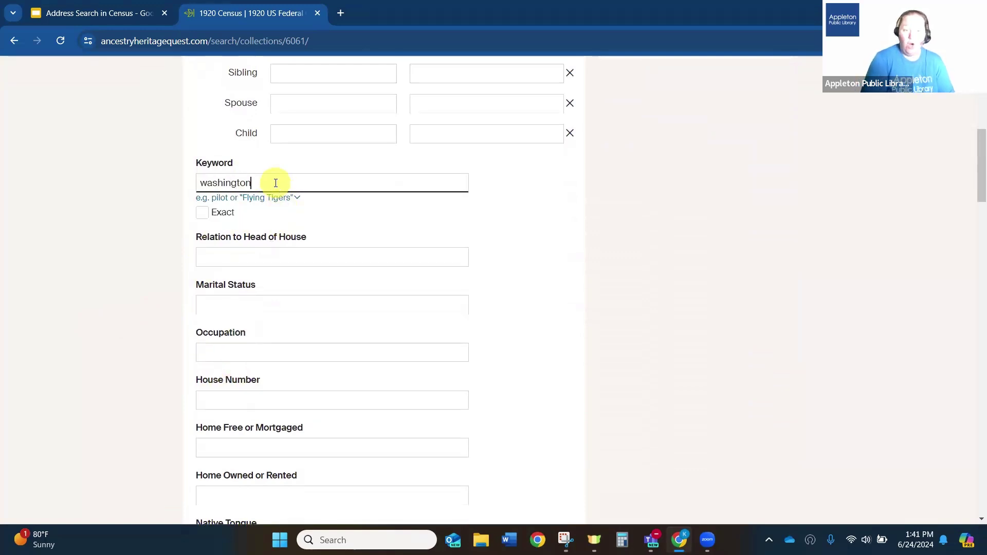
click(202, 212)
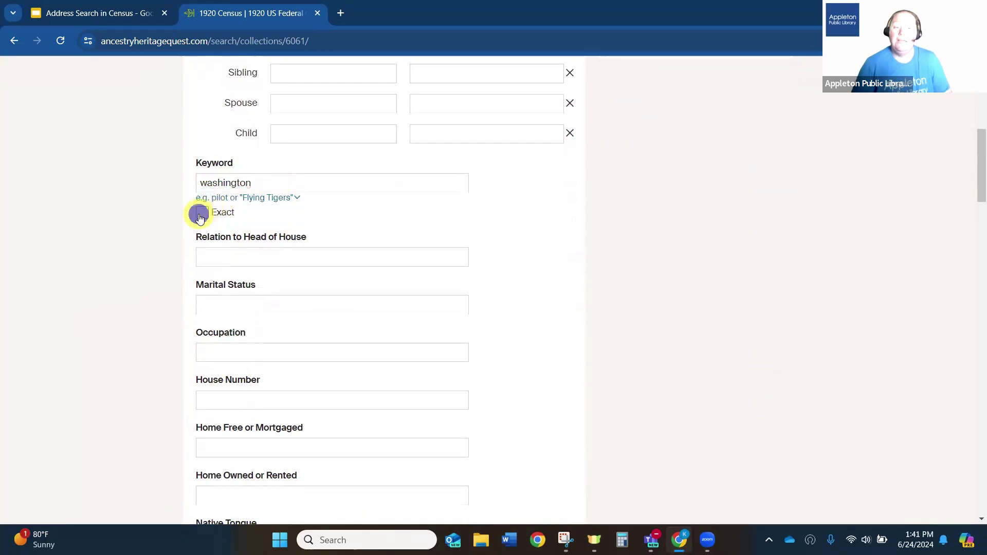
scroll(152, 342, down, 13)
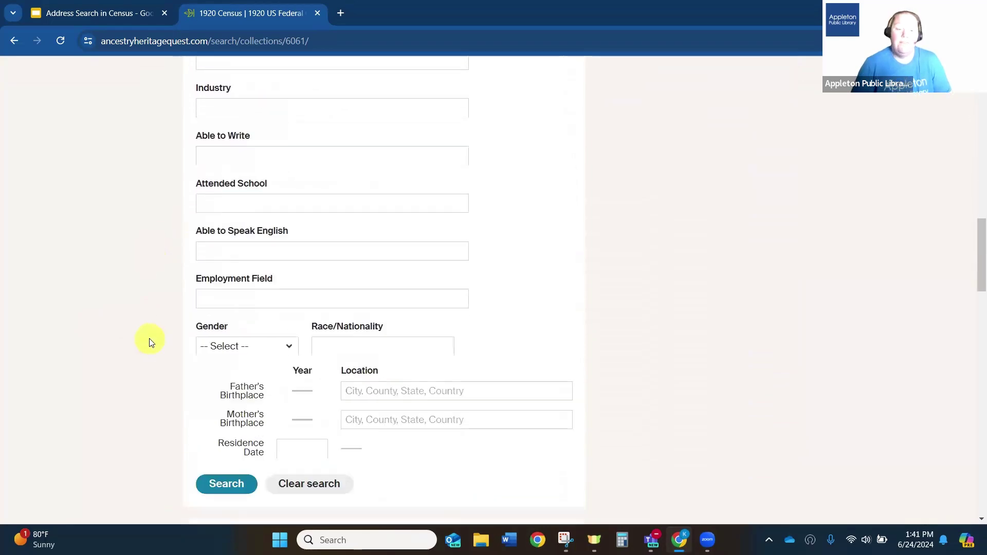
click(212, 387)
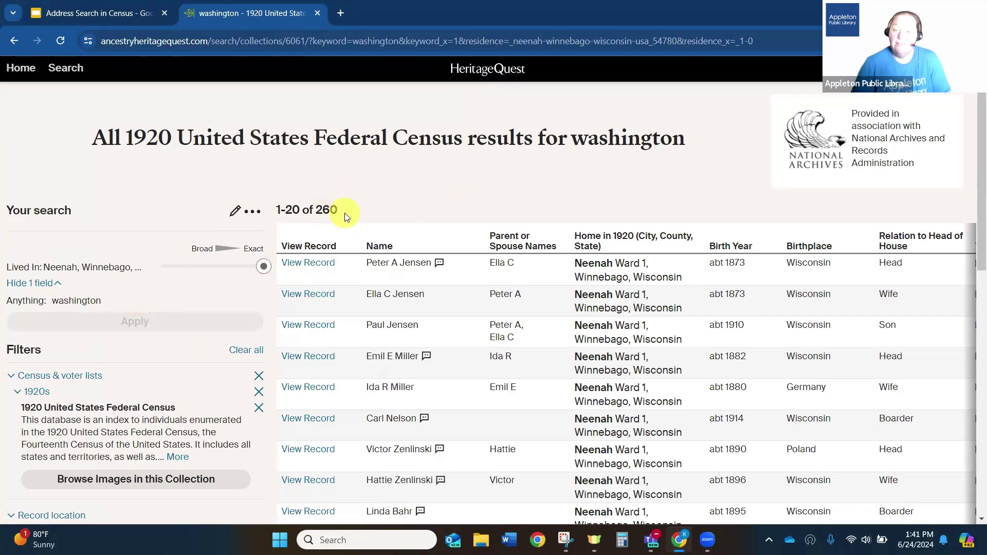
- Edit the washington search and set Gender to Male
click(236, 215)
scroll(394, 294, down, 12)
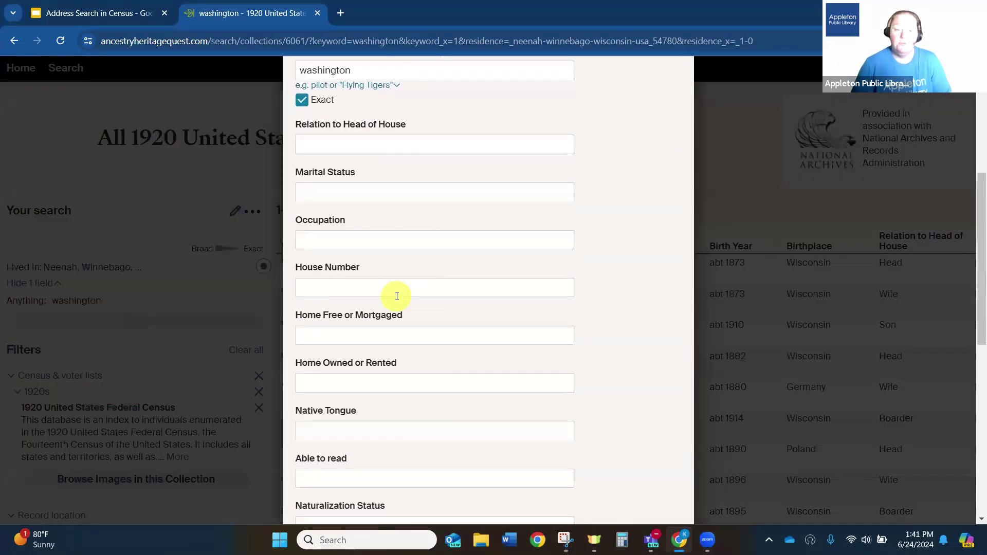
scroll(395, 295, down, 3)
click(355, 350)
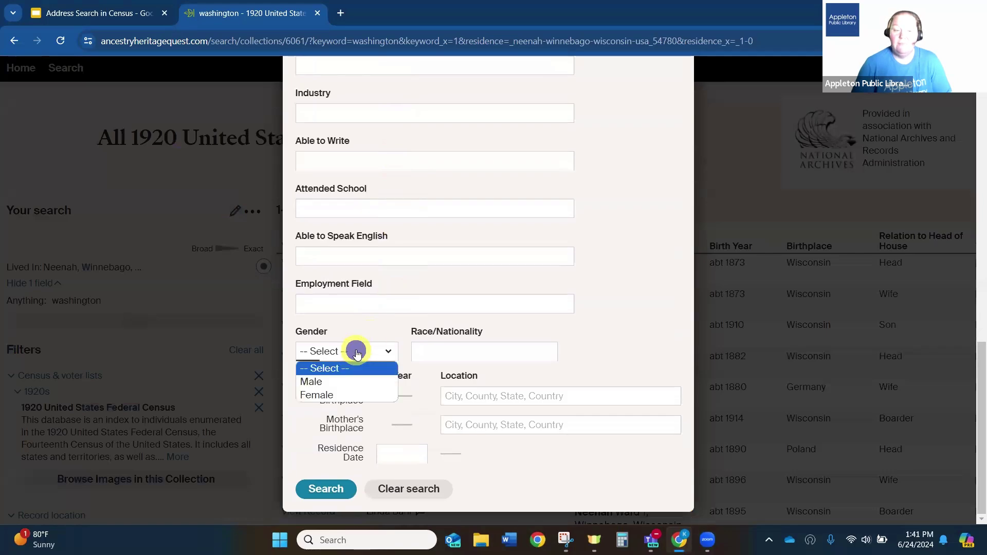
click(334, 382)
scroll(418, 309, up, 11)
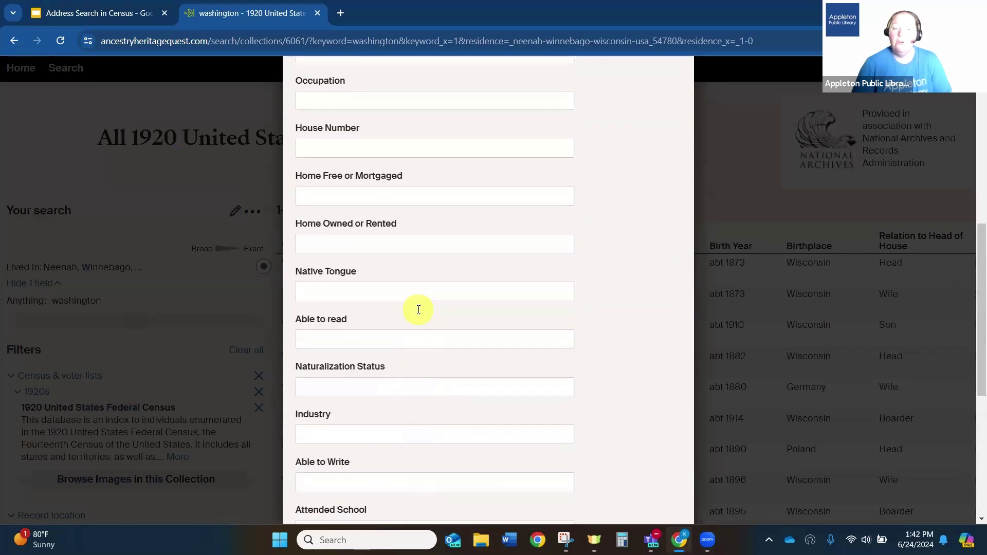
scroll(419, 309, up, 5)
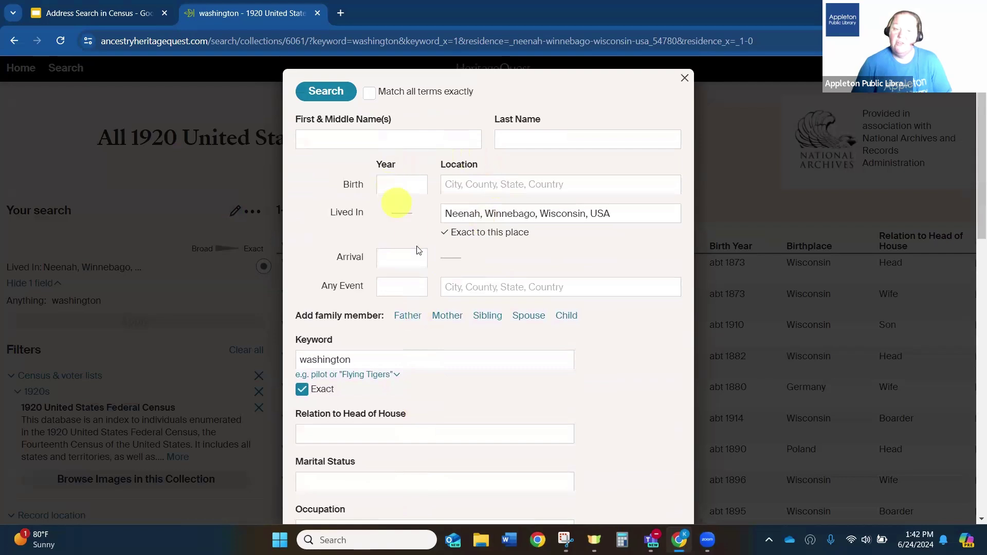
- Add birth year 1903 and birthplace Wisconsin, then rerun the search
click(391, 184)
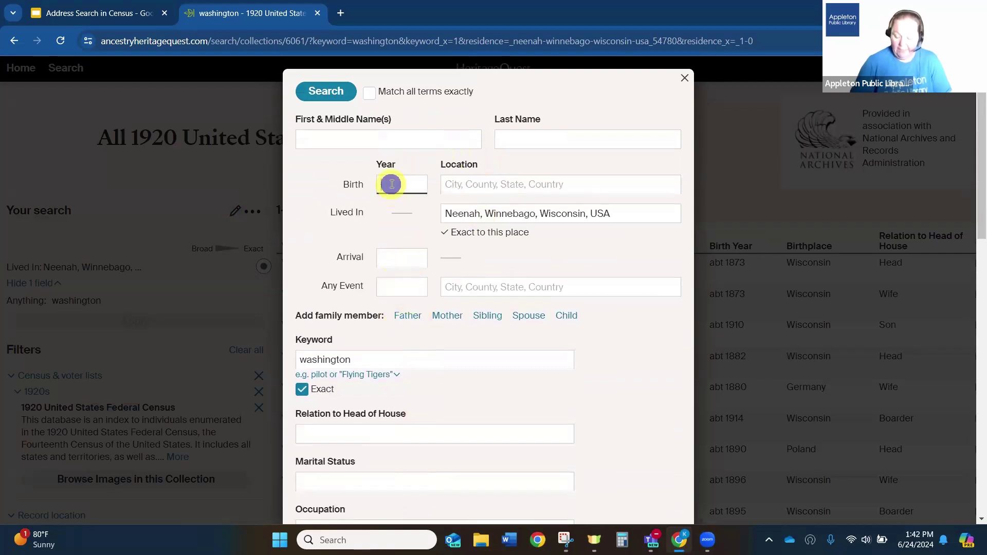
text(1903)
click(462, 184)
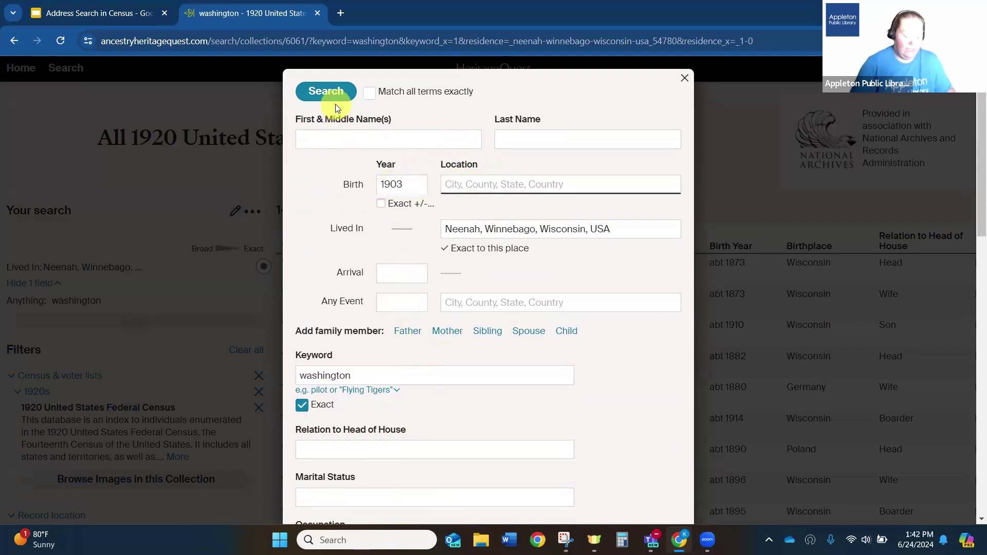
text(wisconsin)
key(BackSpace)
key(BackSpace)
key(BackSpace)
key(BackSpace)
key(BackSpace)
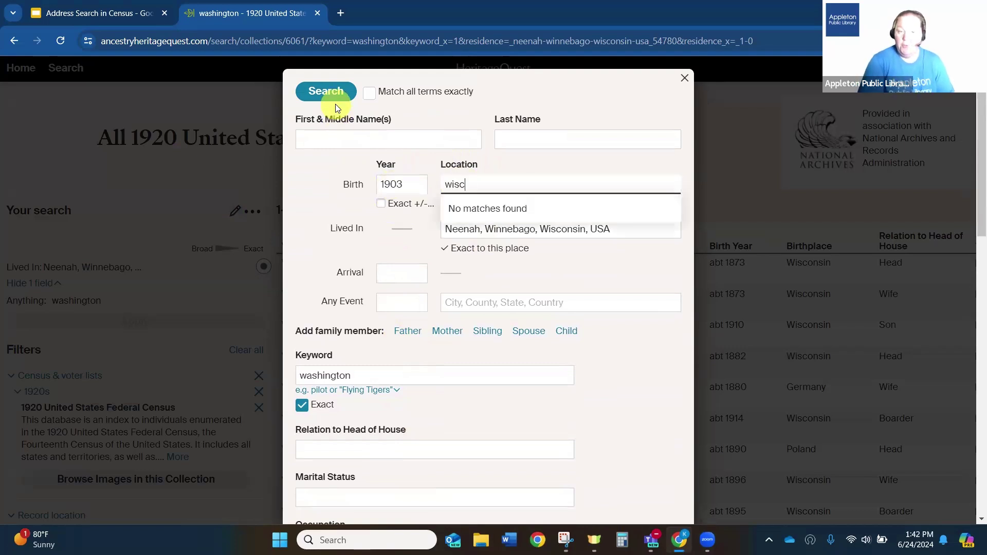
text(onsins)
key(BackSpace)
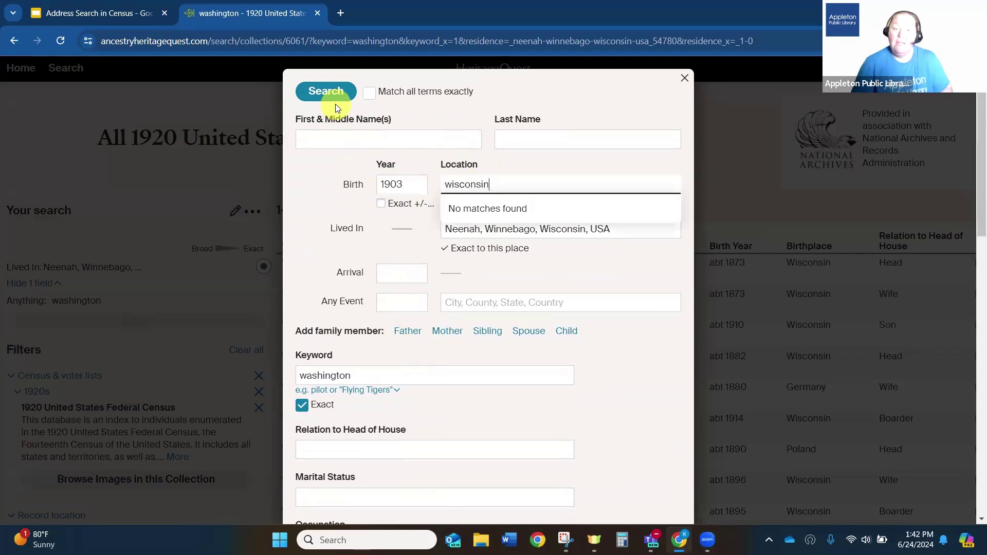
click(331, 97)
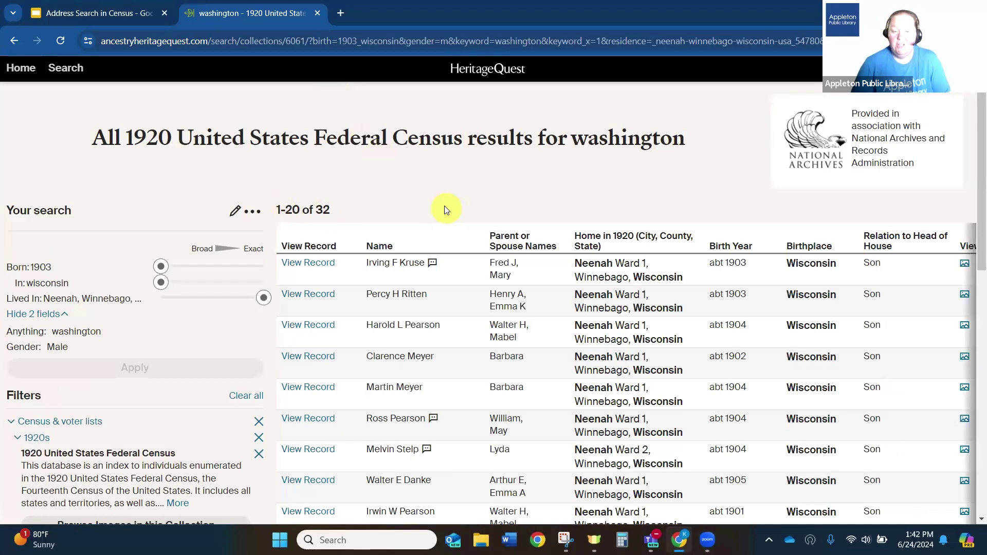
scroll(443, 205, down, 2)
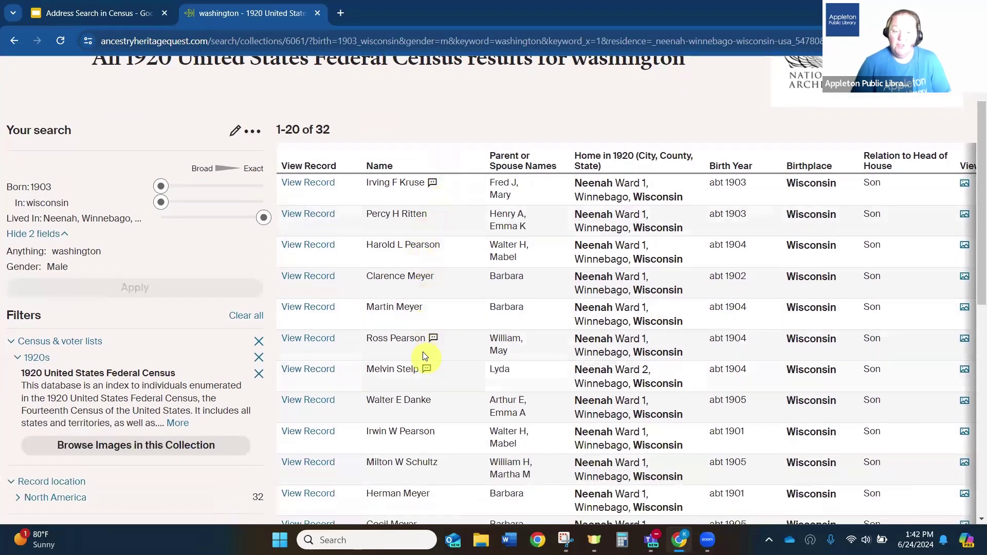
mouse_move(410, 369)
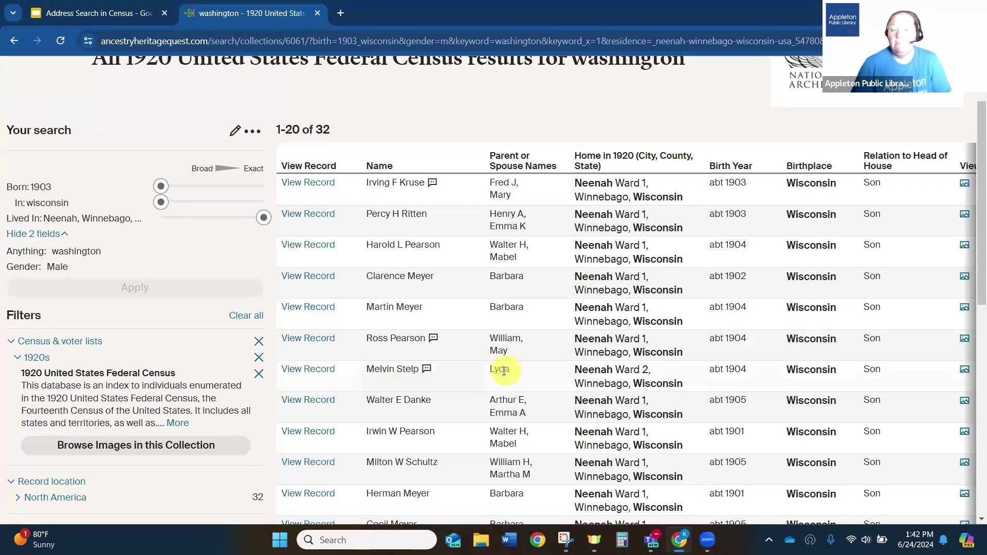
click(302, 374)
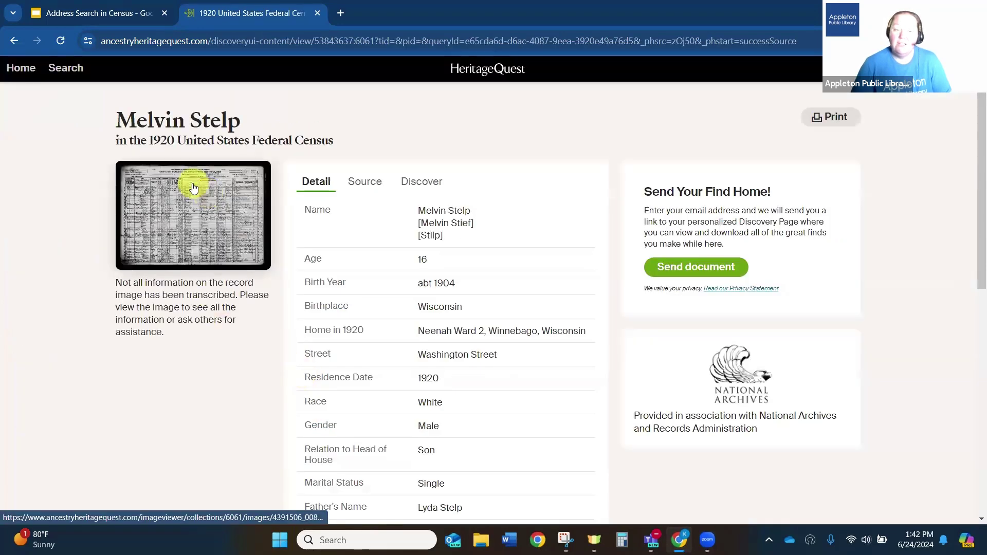
click(192, 183)
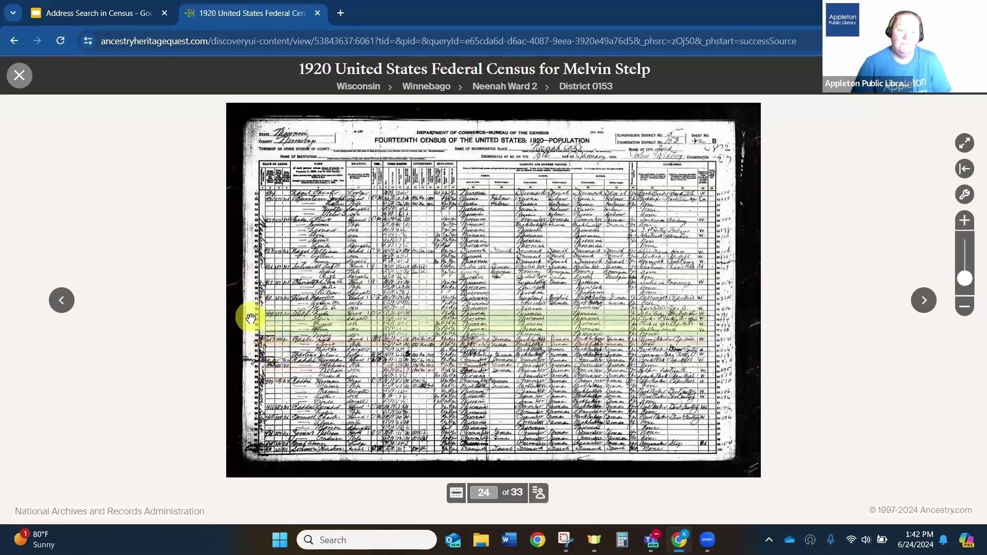
- Examine the Stelp household rows and line numbers, then return to the slides and advance
scroll(226, 314, up, 5)
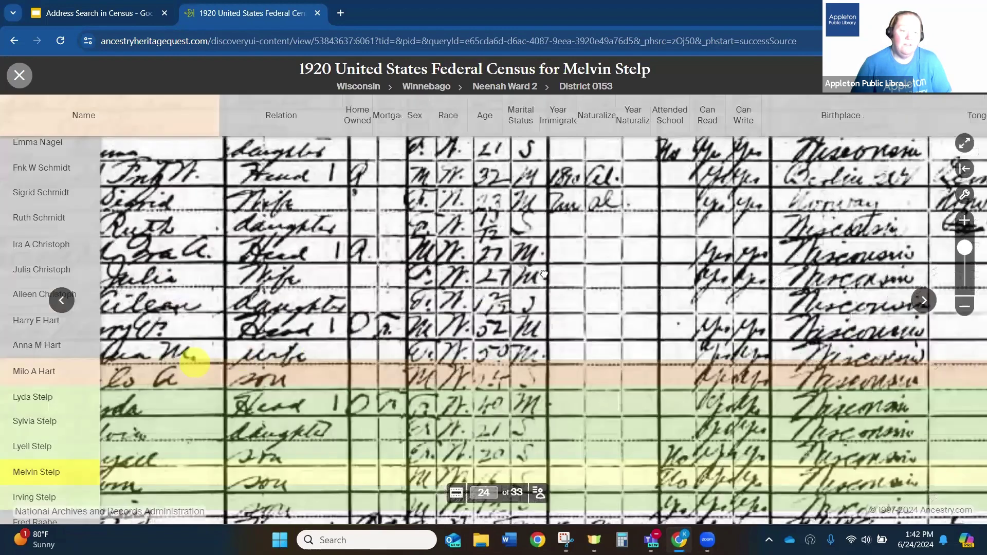
drag(194, 363, 238, 287)
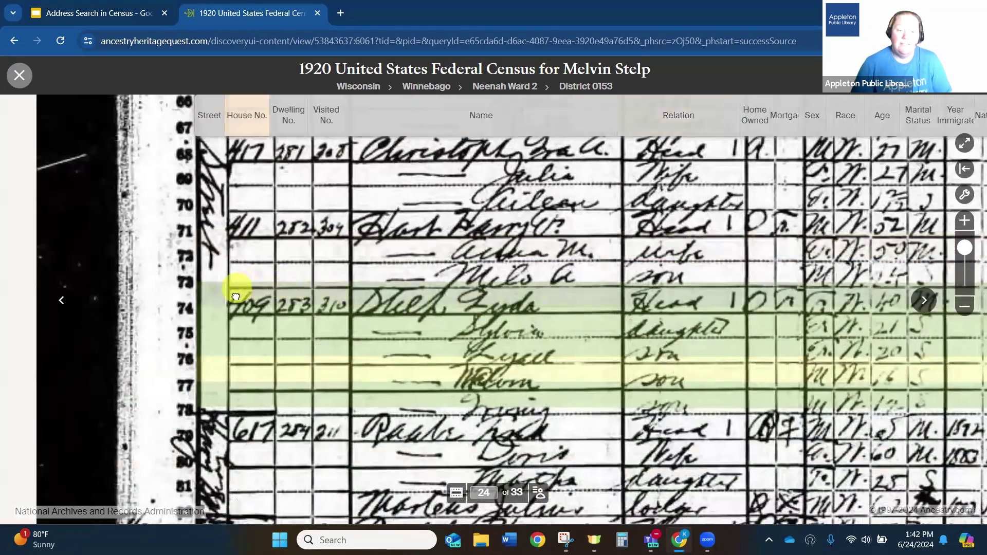
drag(231, 223, 258, 441)
drag(247, 158, 253, 291)
drag(282, 509, 283, 319)
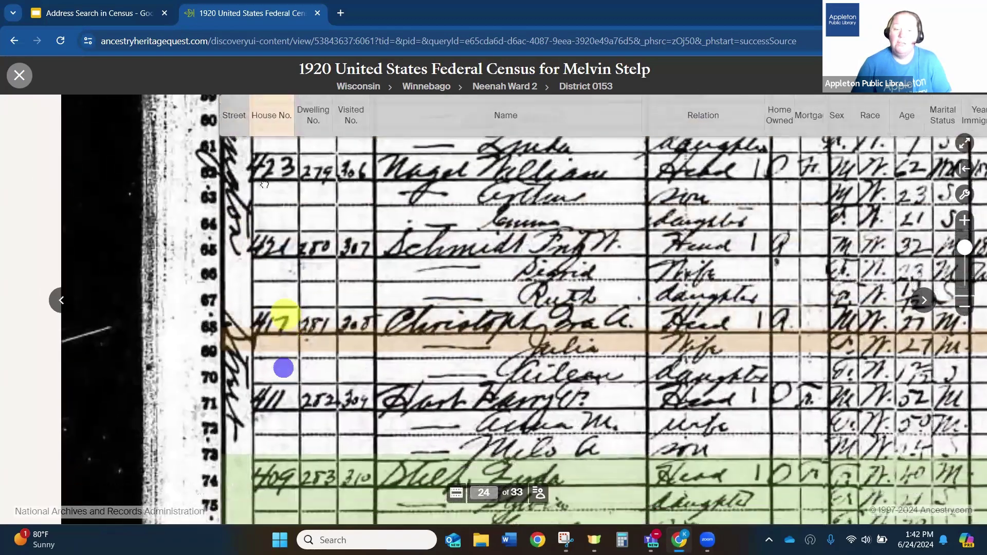
drag(283, 367, 227, 272)
click(257, 323)
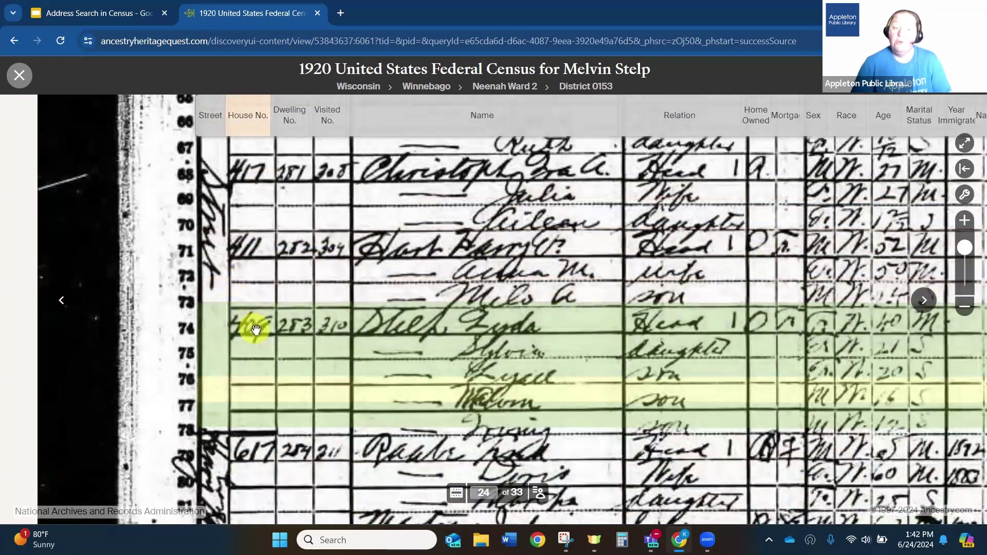
drag(376, 314, 229, 307)
click(86, 19)
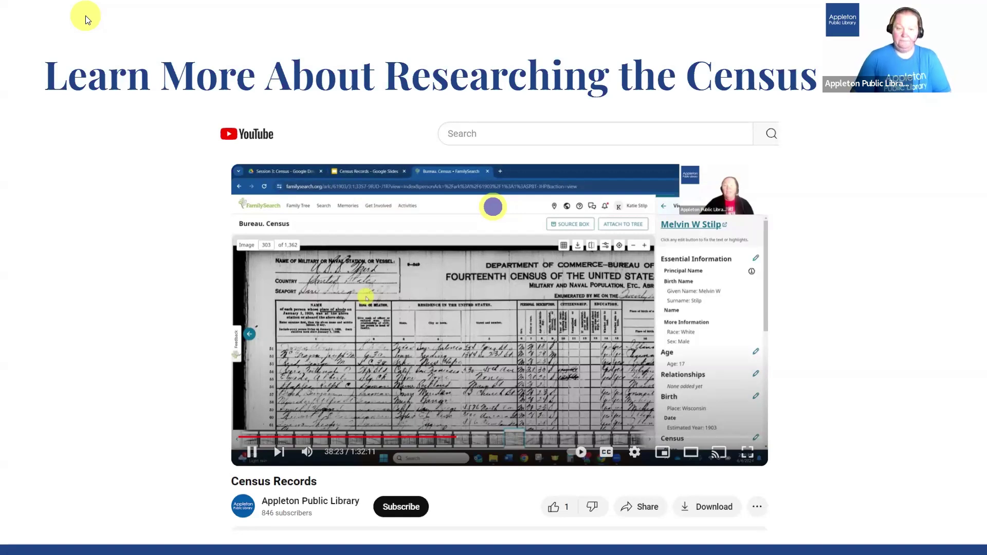
key(Right)
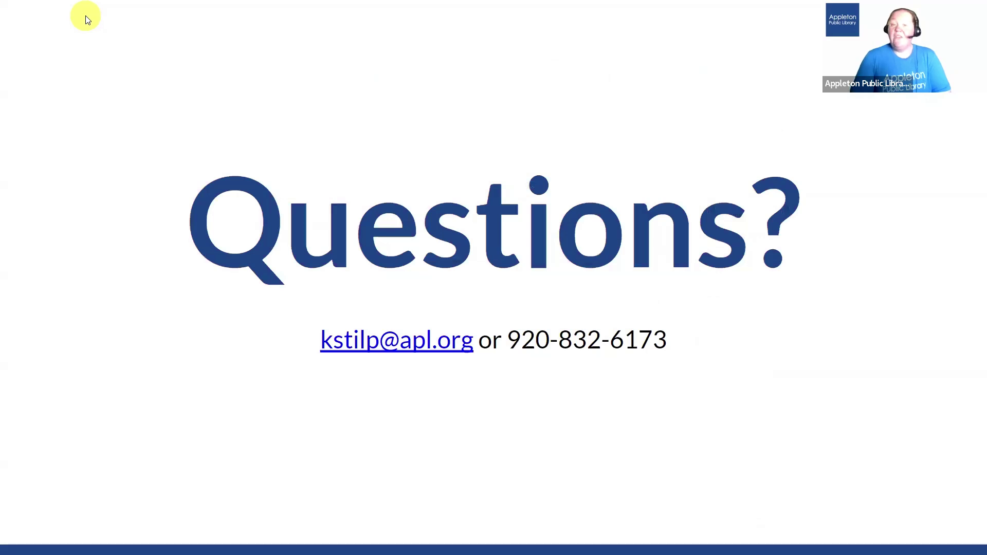